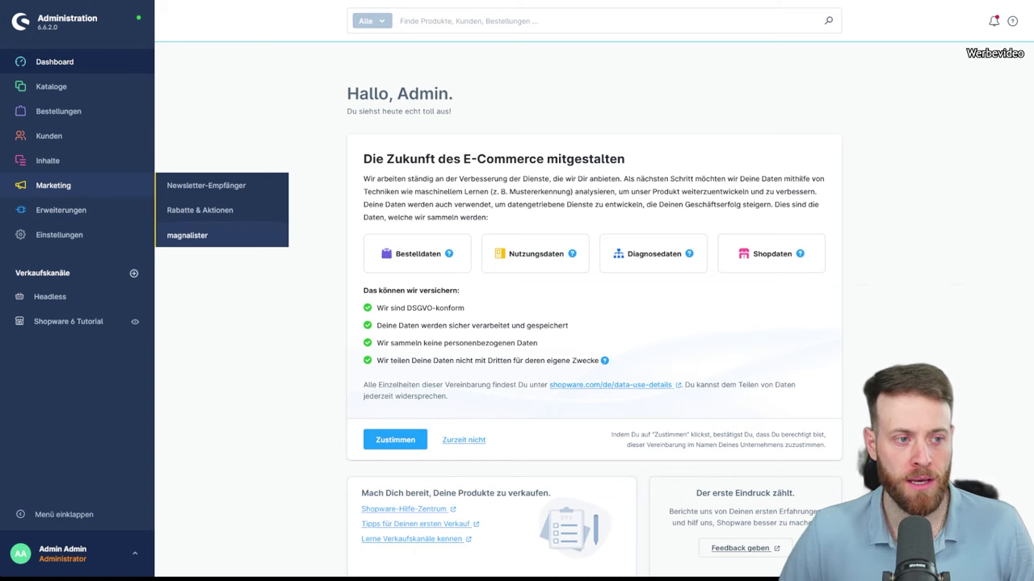
Step: Open magnalister, look at its Hilfe page, and switch to the eBay marketplace configuration
left_click(186, 239)
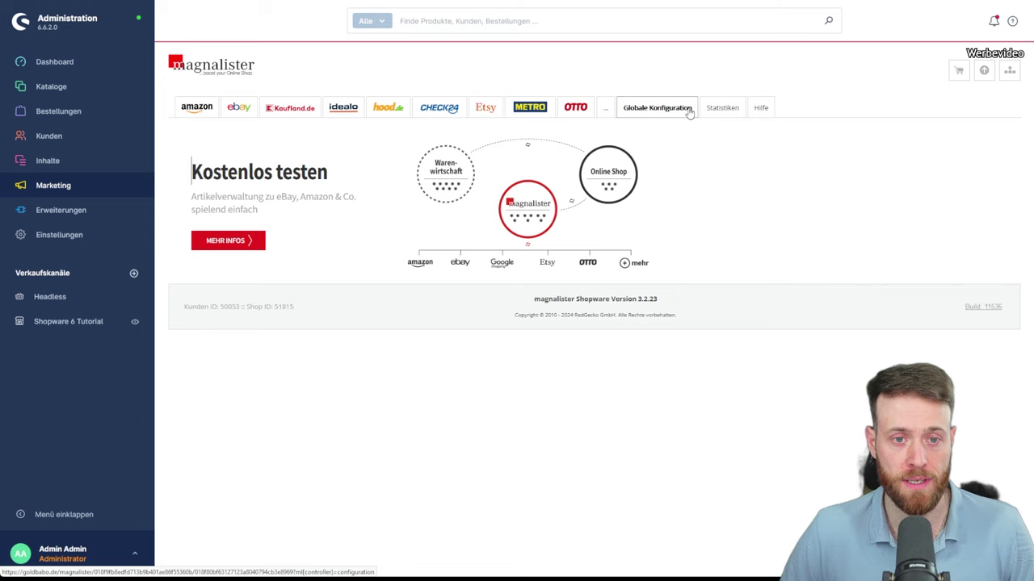
left_click(759, 113)
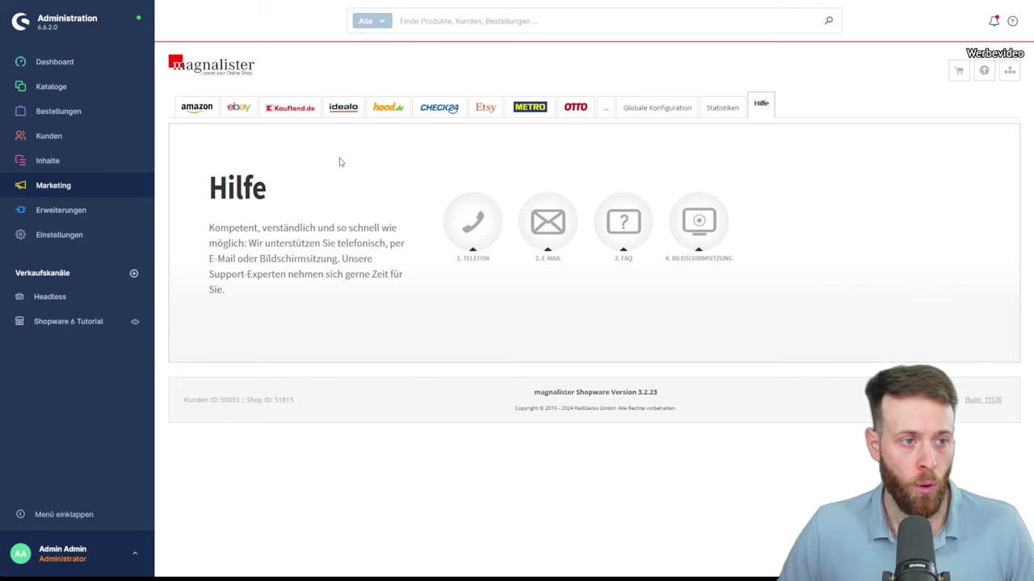
left_click(239, 110)
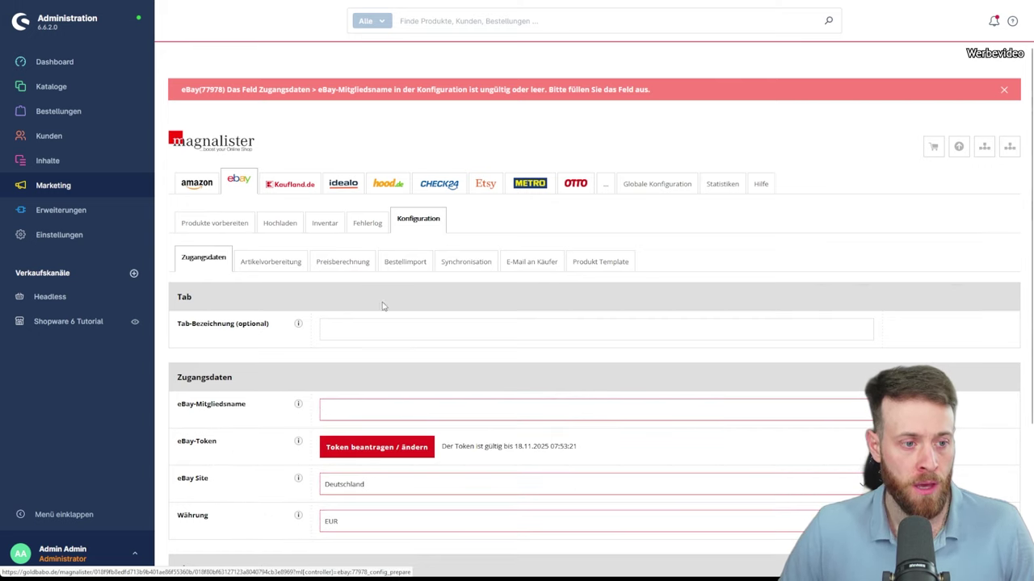
Step: Enter "erfolgreich-verkaufen" as the eBay-Mitgliedsname in the Zugangsdaten and save, continuing to Artikelvorbereitung
scroll(477, 321, "down", 2)
scroll(477, 320, "down", 1)
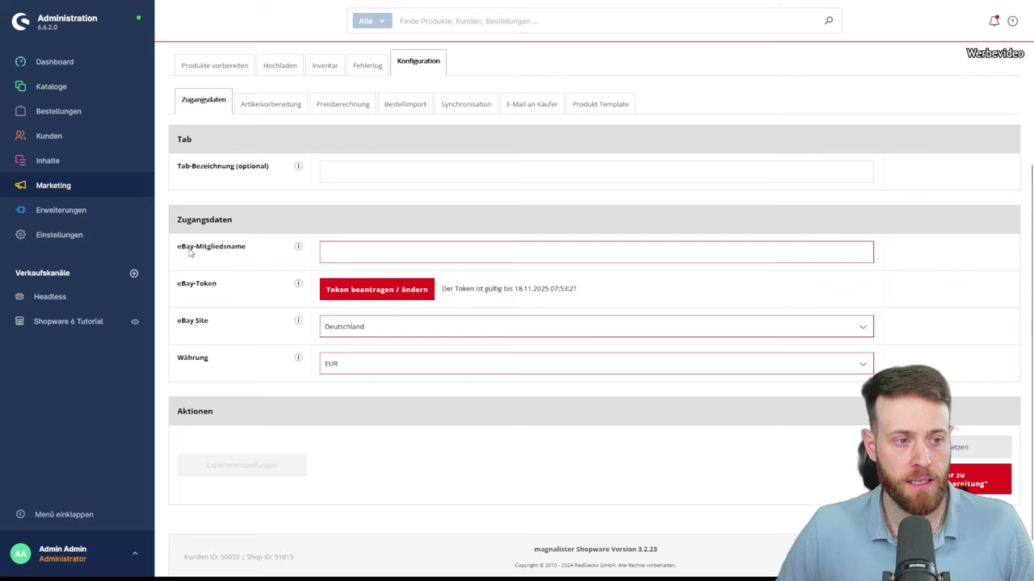
left_click(343, 253)
type("erfolgreich-verkaufen")
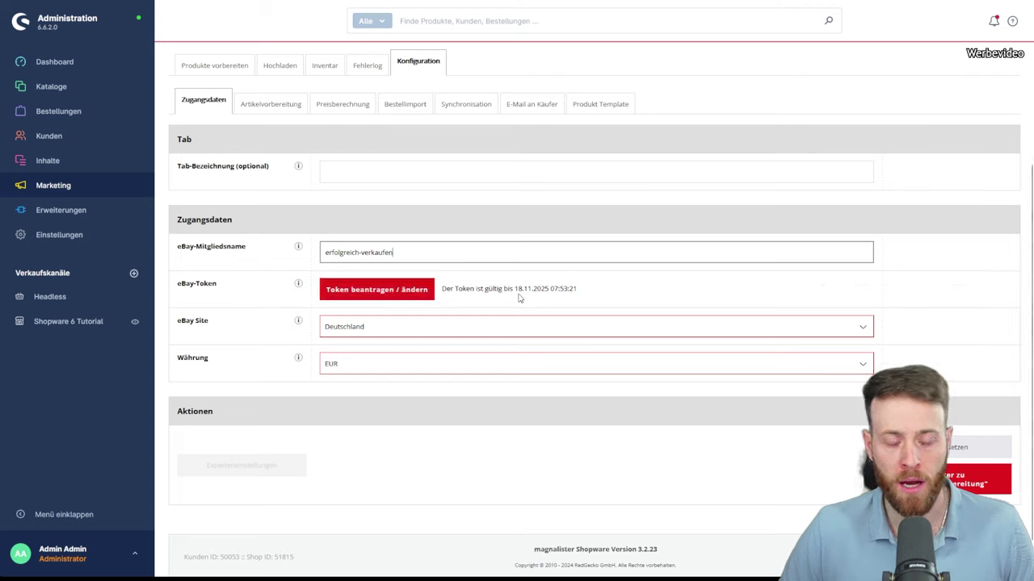
left_click_drag(517, 289, 550, 289)
left_click(554, 288)
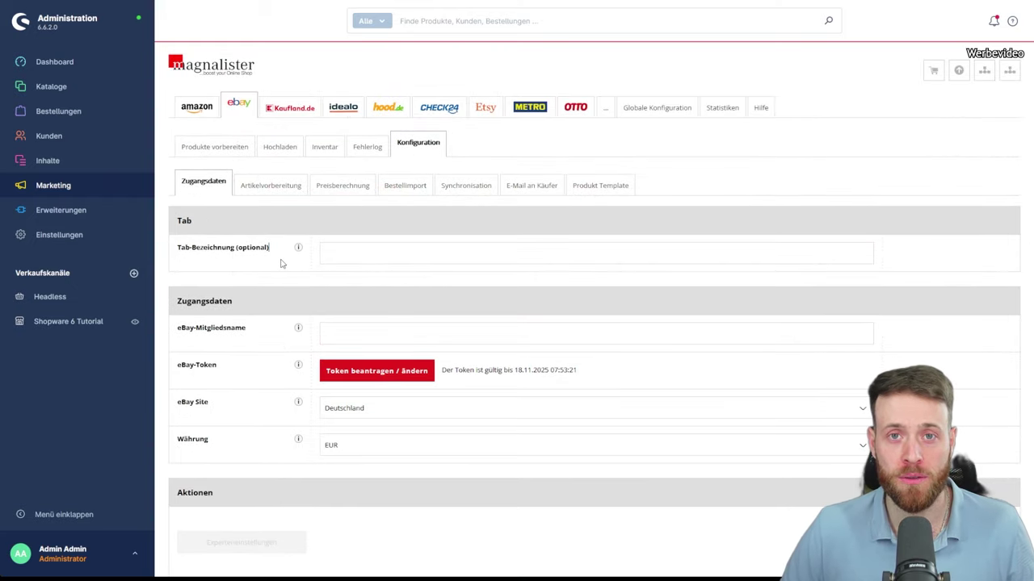
left_click(330, 253)
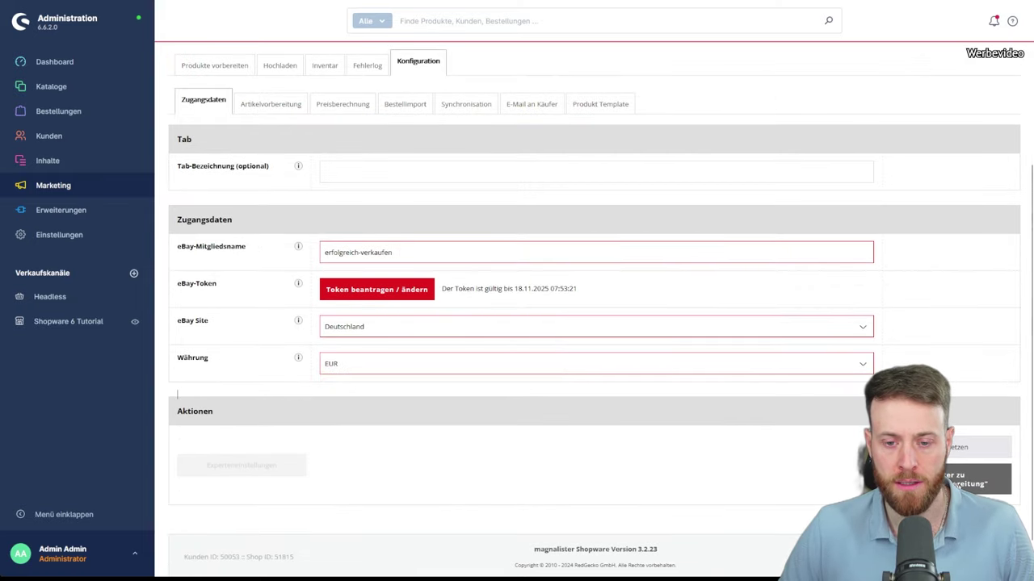
left_click(957, 485)
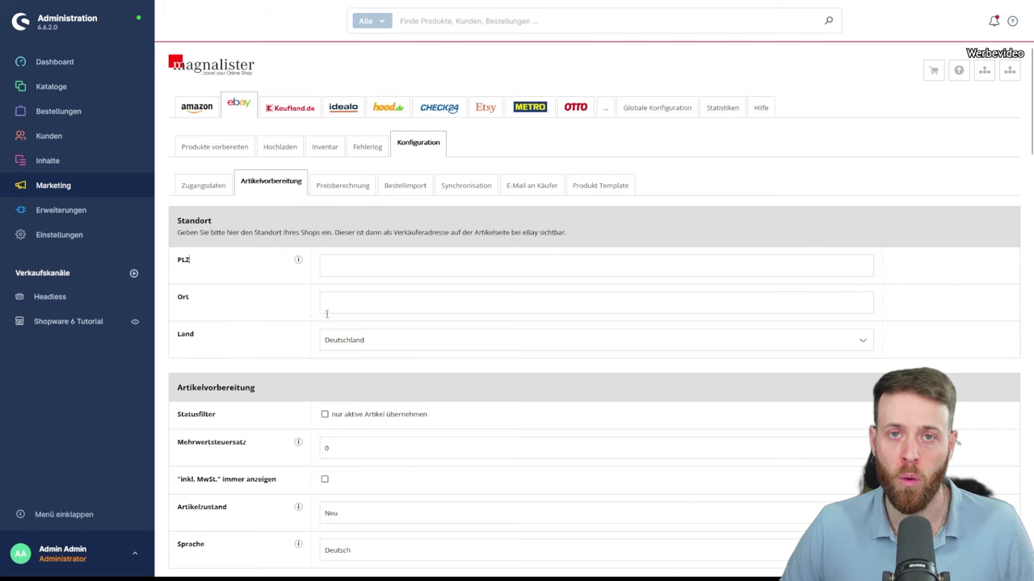
Step: Set the Mehrwertsteuersatz under Artikelvorbereitung to 19 % and read the help text for this setting
scroll(393, 346, "down", 3)
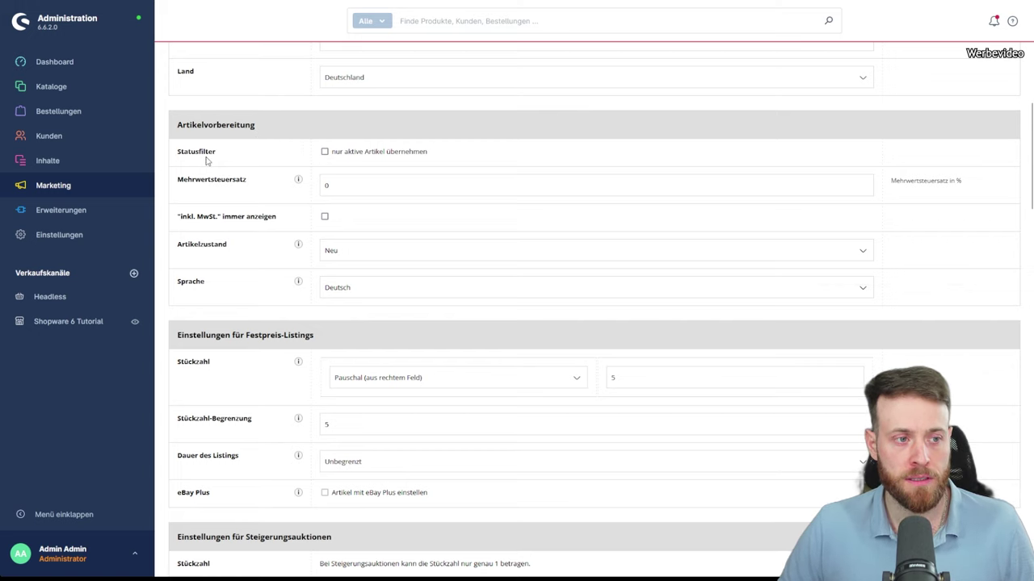
scroll(323, 158, "up", 3)
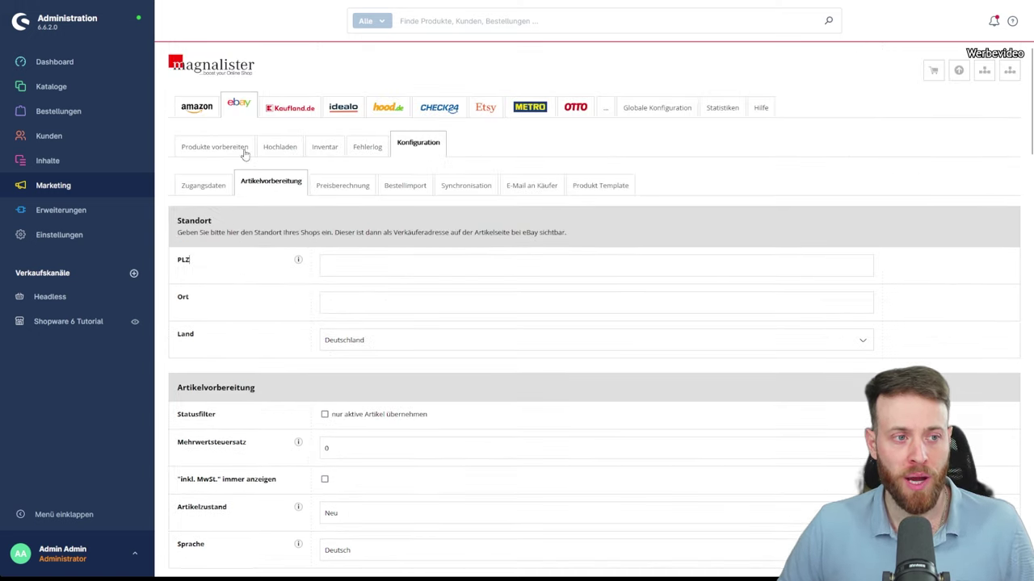
scroll(333, 291, "down", 3)
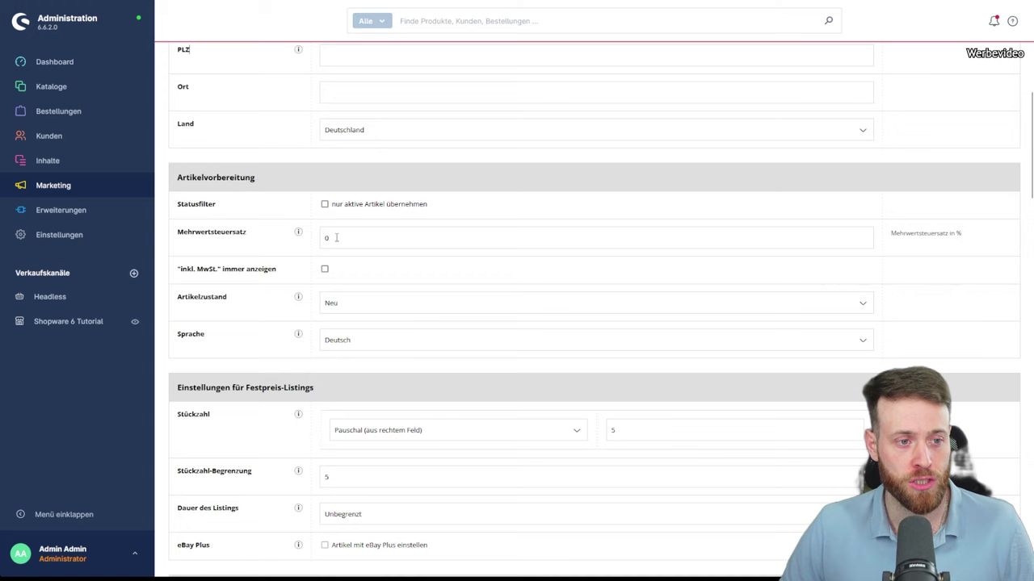
left_click_drag(359, 244, 314, 240)
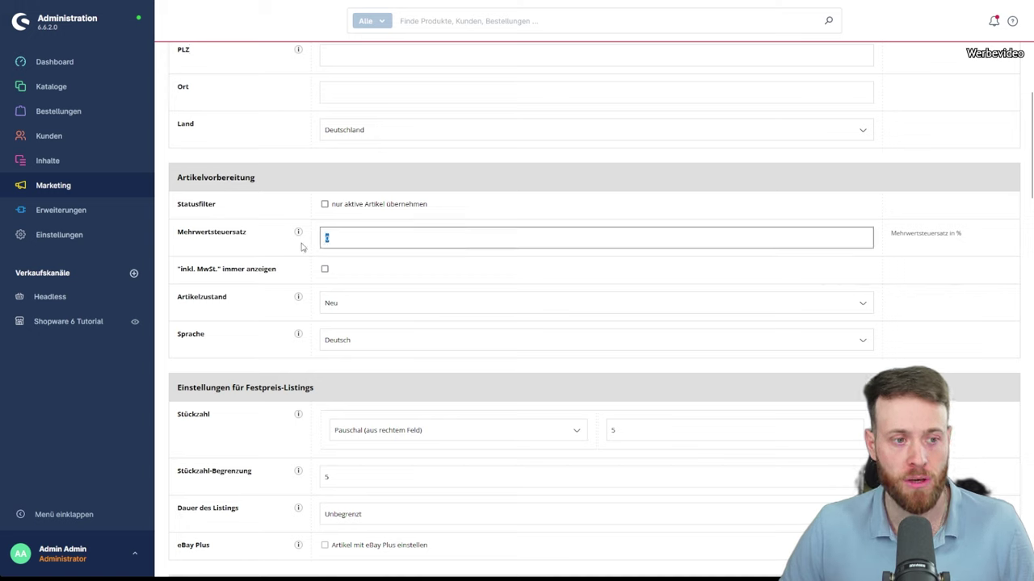
type("19")
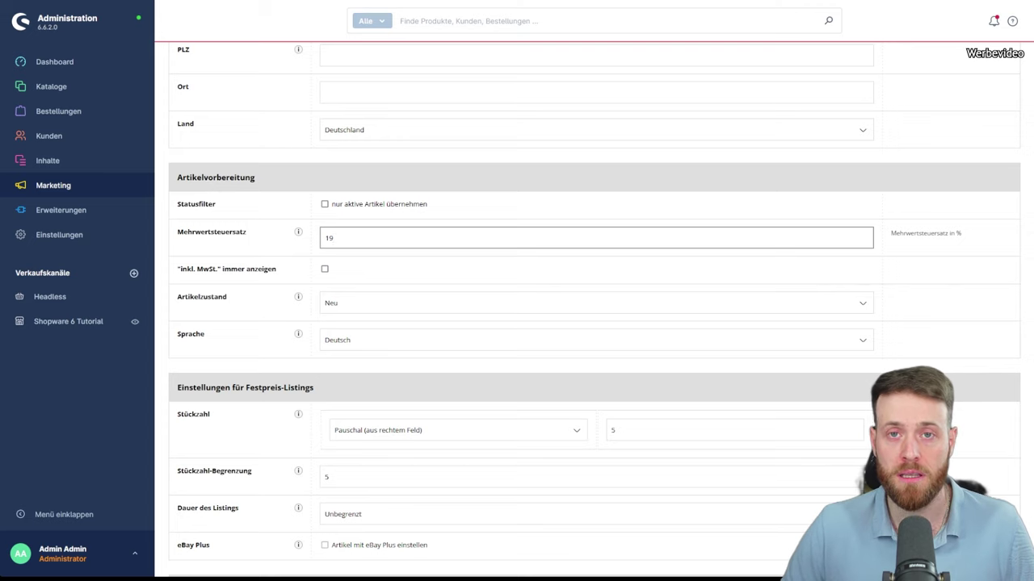
left_click(291, 262)
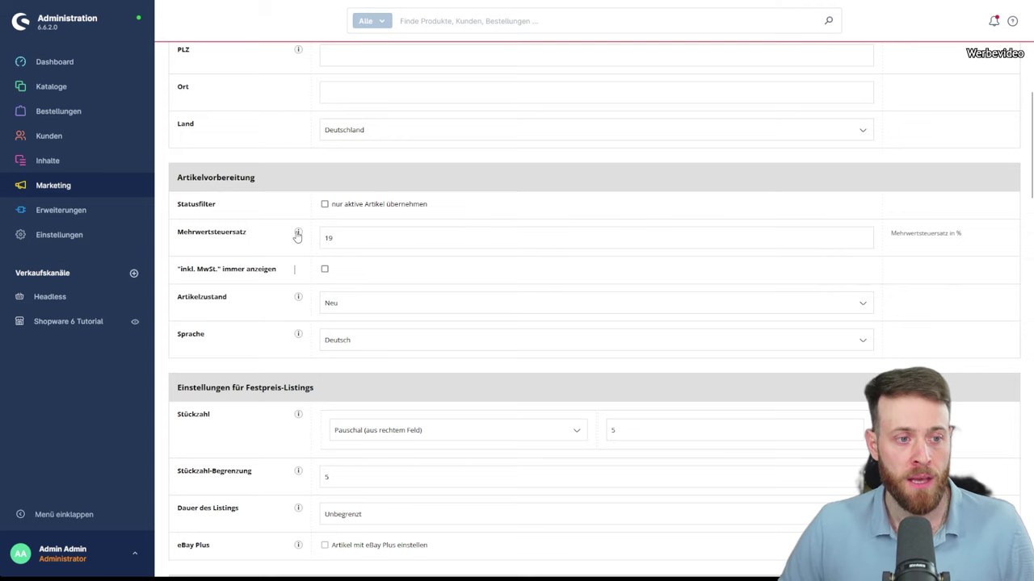
left_click(298, 233)
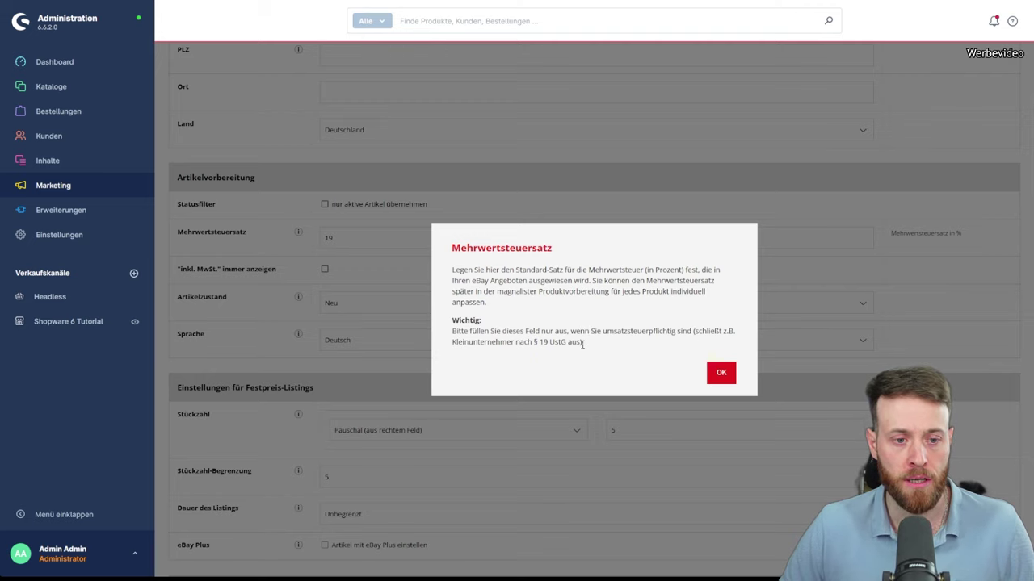
left_click(721, 372)
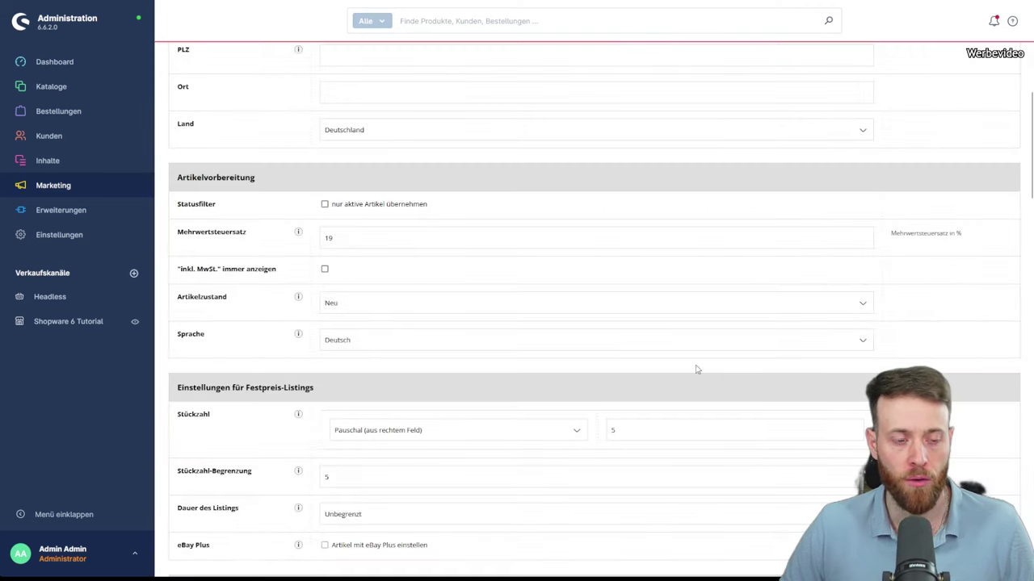
Step: Set the Mehrwertsteuersatz to 0 and enable the option to always show "inkl. MwSt."
left_click_drag(372, 240, 274, 230)
type("0")
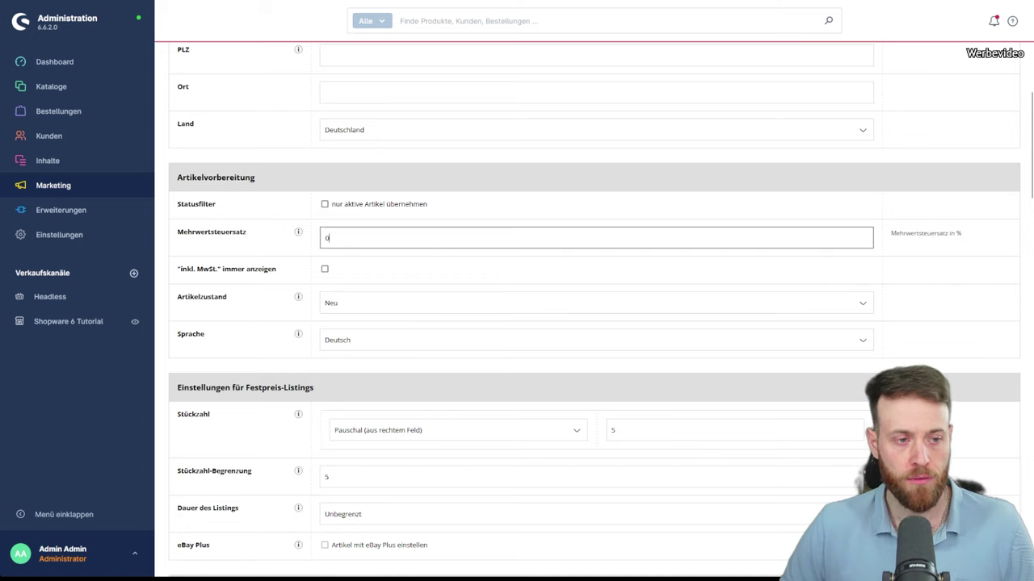
left_click(324, 268)
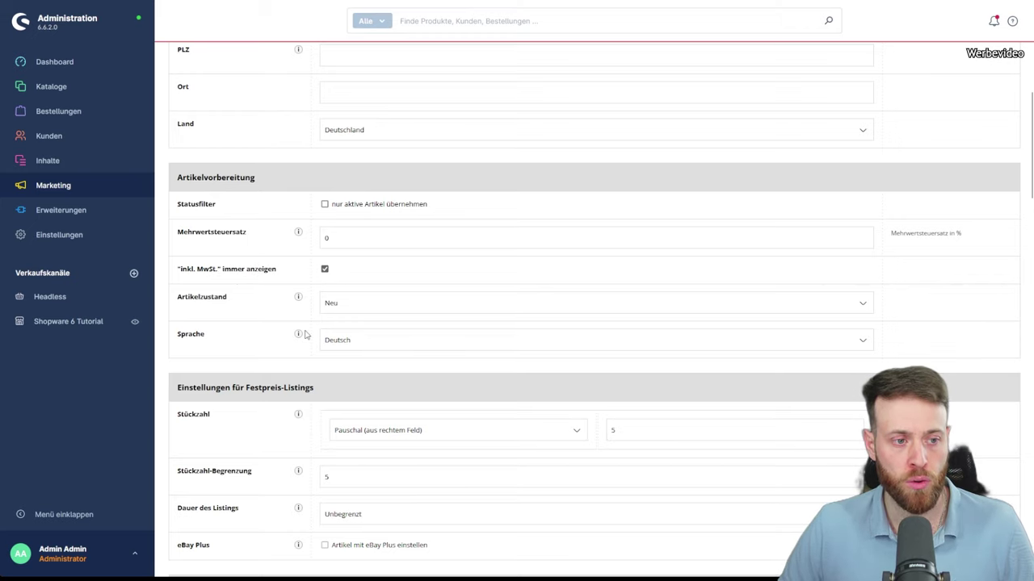
Step: Set the Stückzahl for fixed-price listings to "Shop Lagerbestand übernehmen abzgl. Wert aus rechten Feld"
scroll(302, 332, "down", 1)
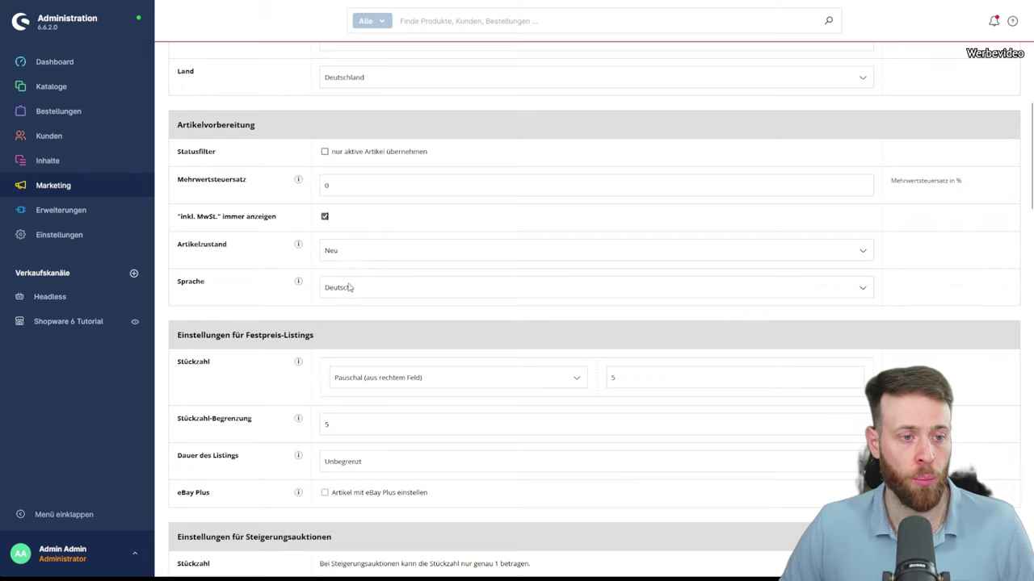
scroll(397, 323, "down", 1)
scroll(397, 323, "down", 2)
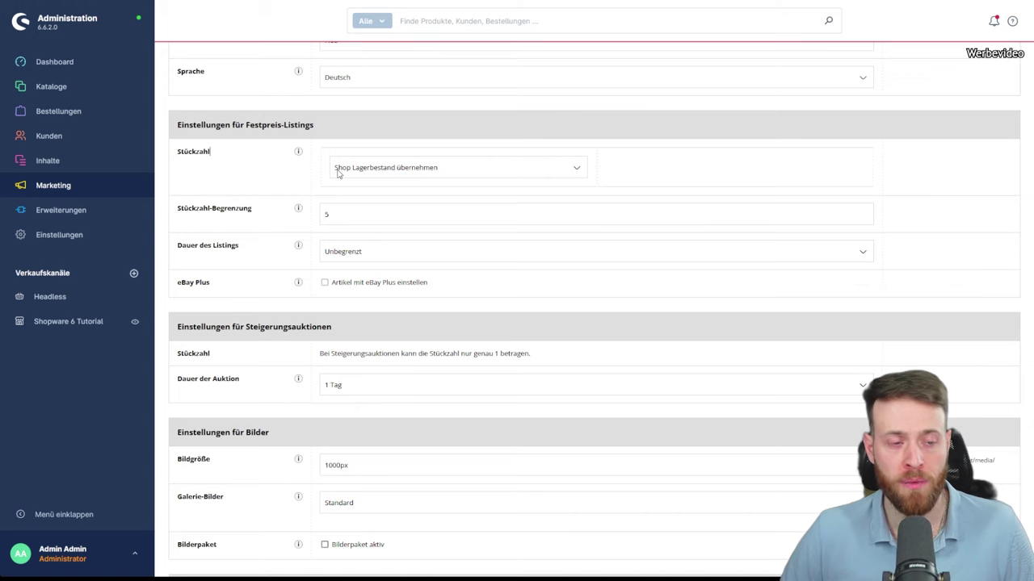
left_click(360, 203)
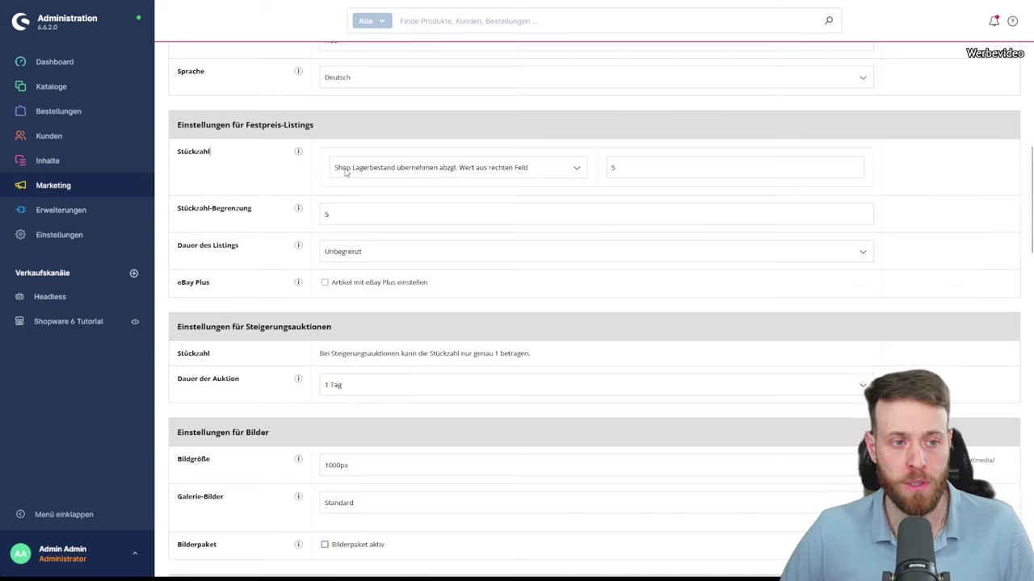
double_click(615, 168)
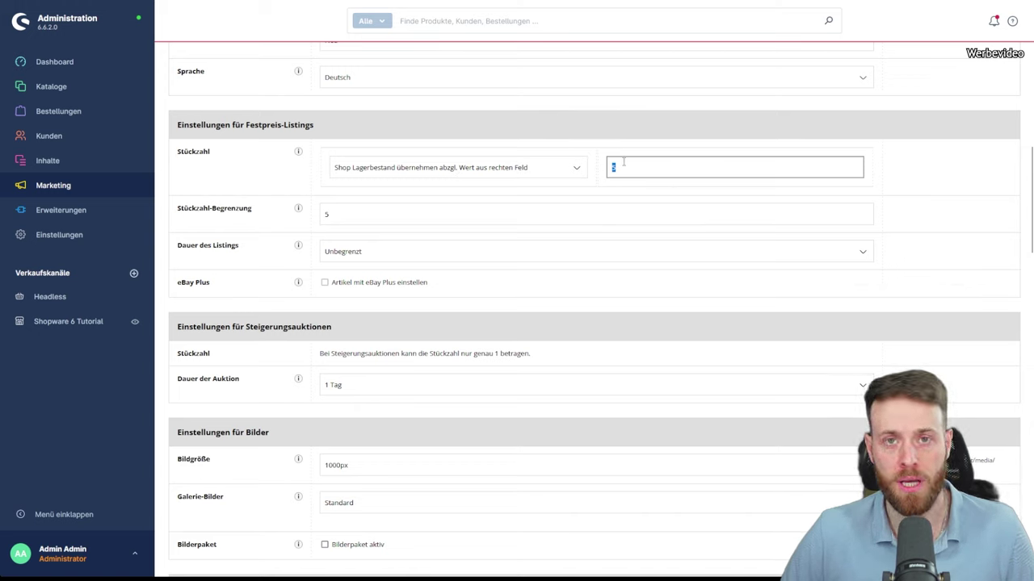
left_click(274, 238)
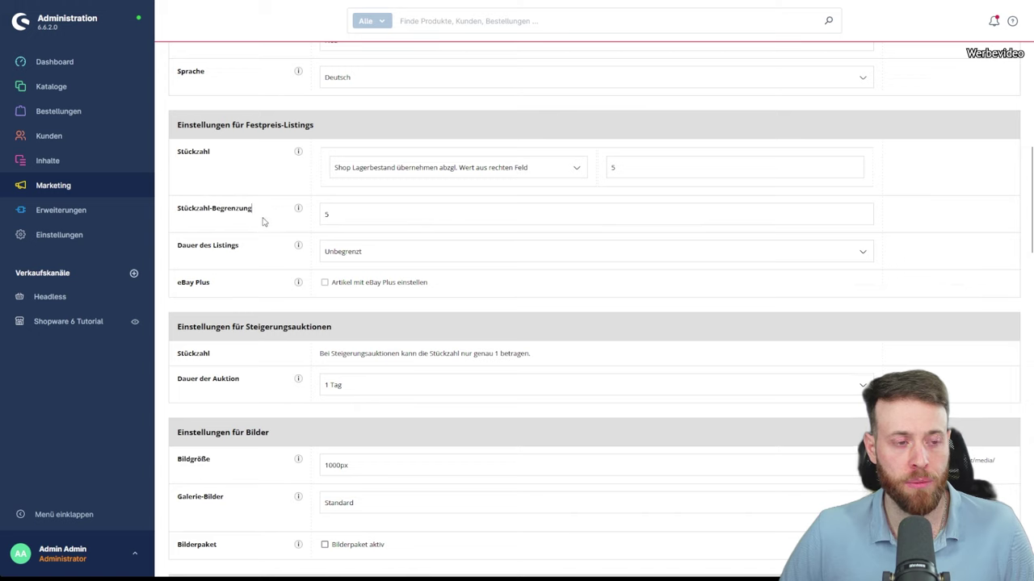
Step: Set the Stückzahl for fixed-price listings to "Shop Lagerbestand übernehmen"
double_click(327, 215)
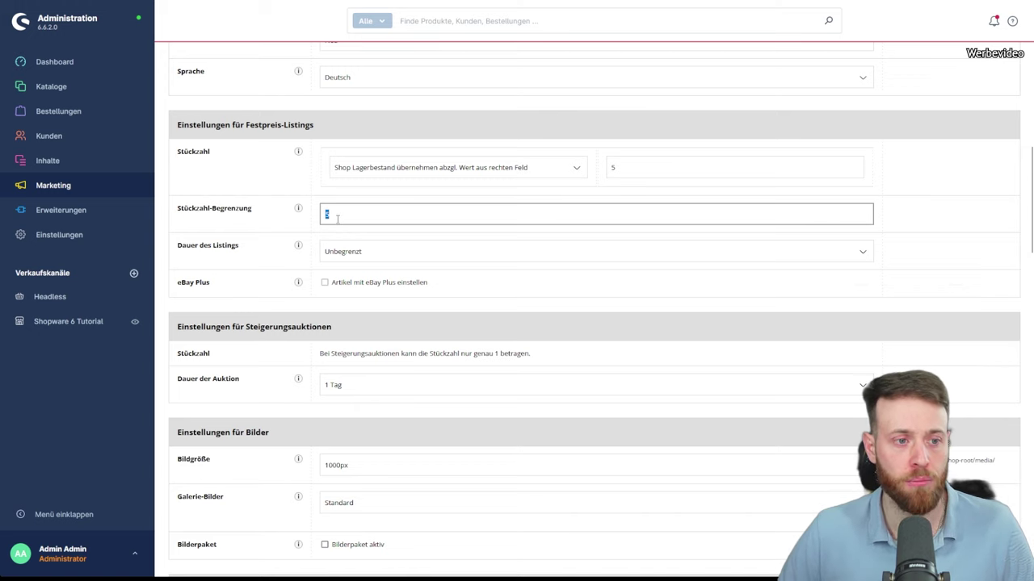
left_click(446, 167)
left_click(418, 193)
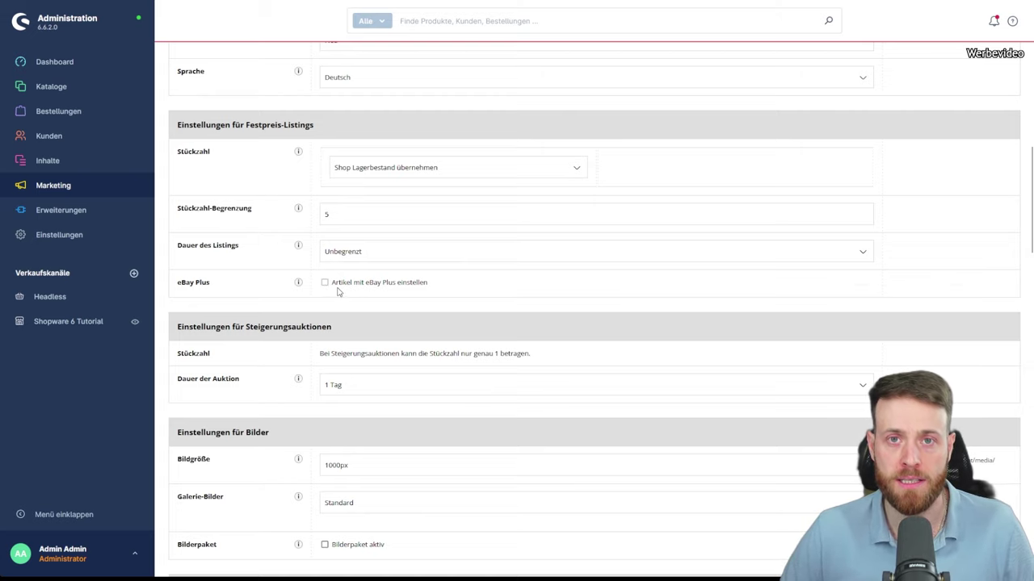
Step: Set the Dauer der Auktion to 10 Tage and the Bildgröße to 1500px
scroll(339, 296, "down", 3)
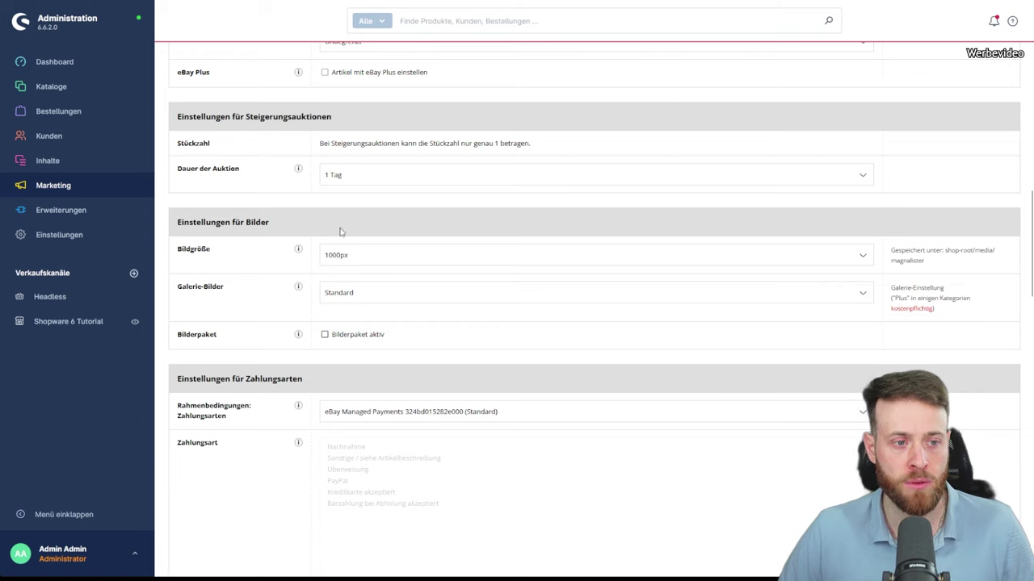
left_click(342, 175)
left_click(339, 255)
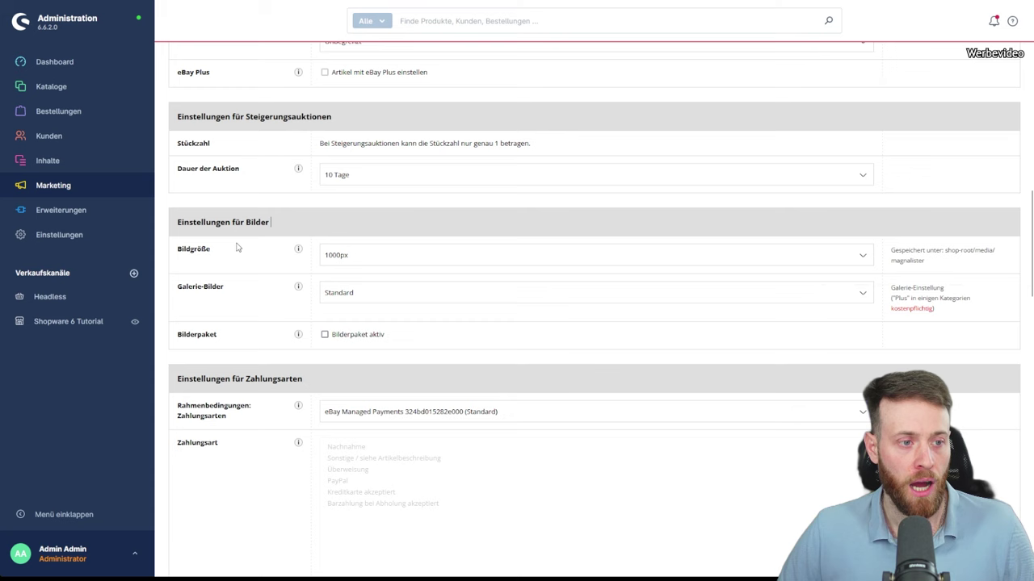
scroll(325, 254, "down", 2)
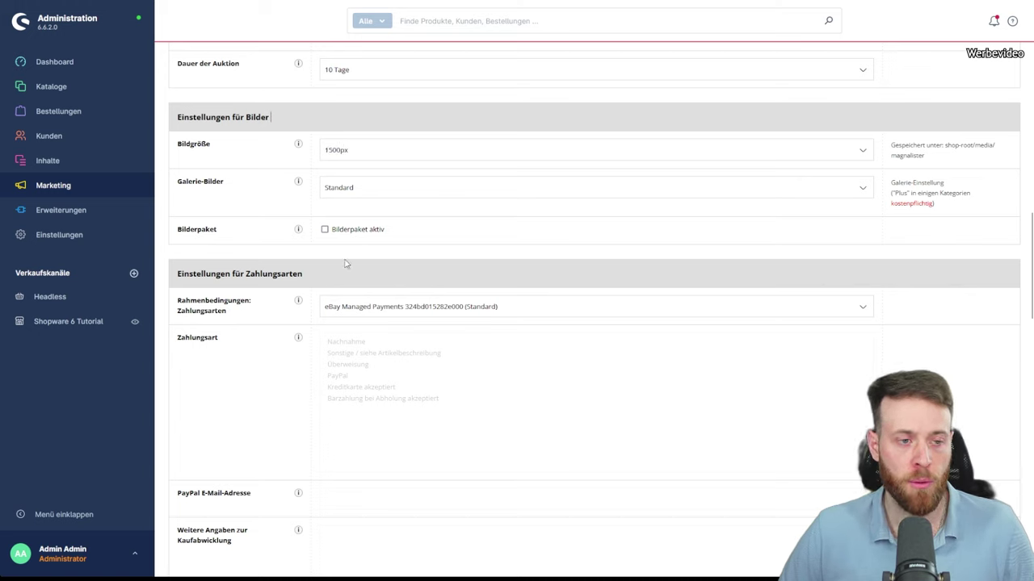
left_click(349, 159)
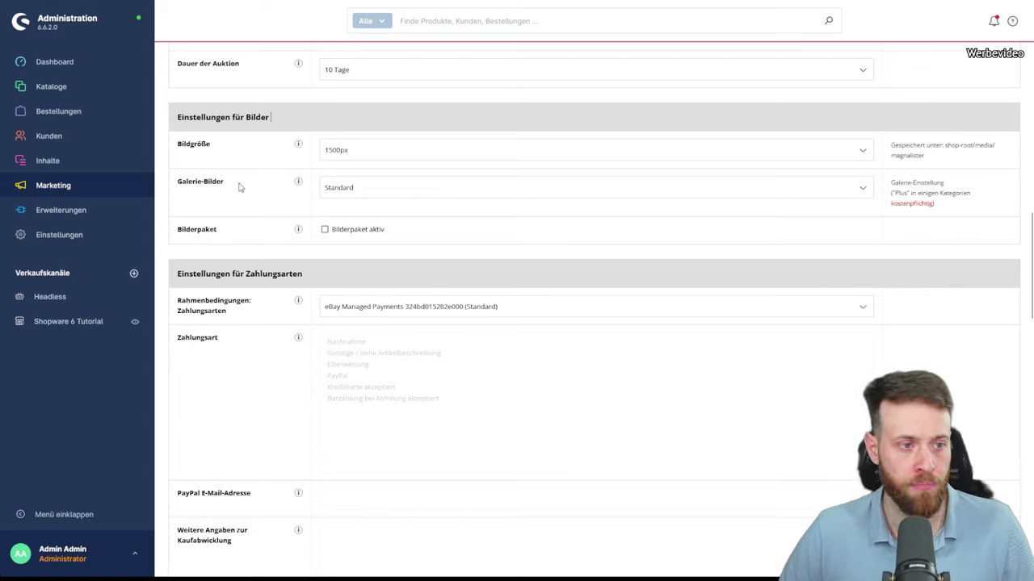
Step: Try the Galerie-Bilder option "Kein Bild" and restore it to "Standard"
left_click(346, 187)
left_click(345, 200)
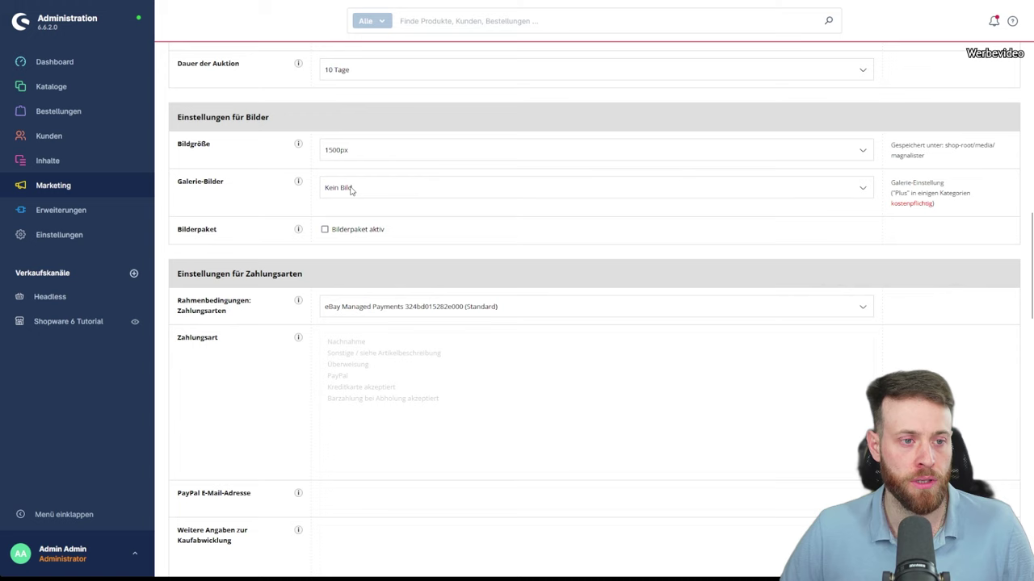
left_click(351, 189)
left_click(359, 223)
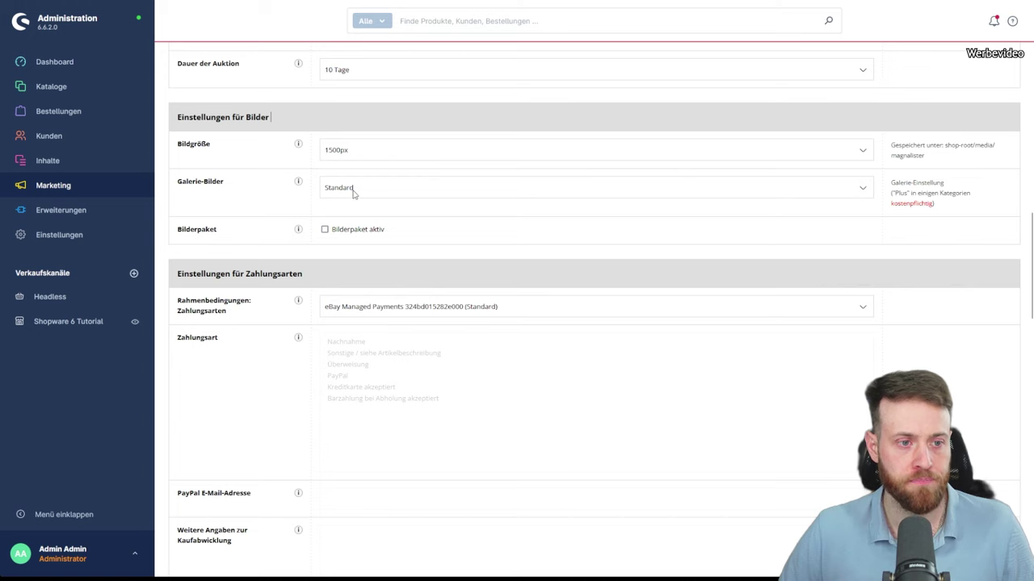
Step: Try the Galerie-Bilder option "Plus", cancel it in the fee notice, and examine the cost note beside the setting
left_click(337, 236)
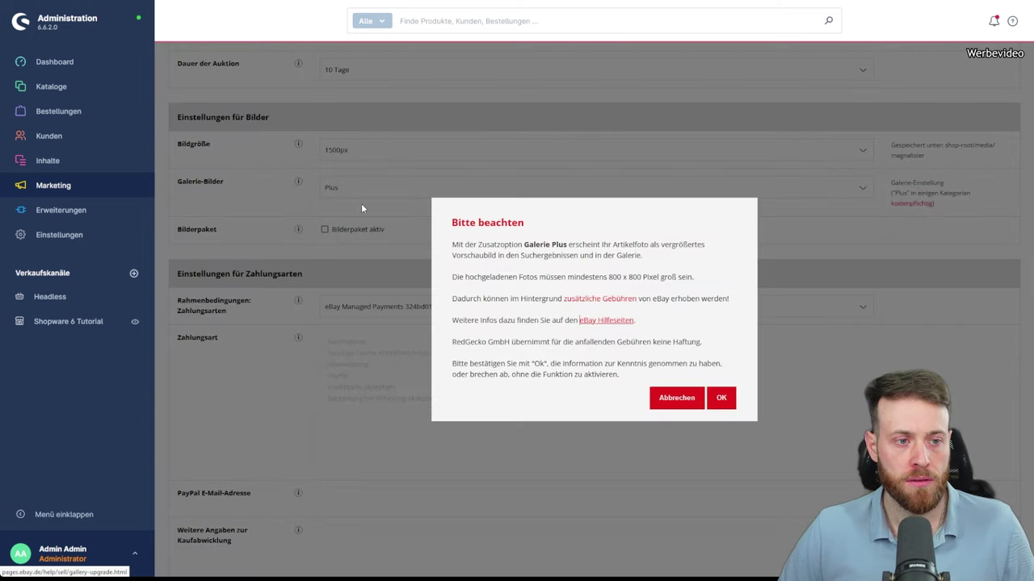
left_click(676, 399)
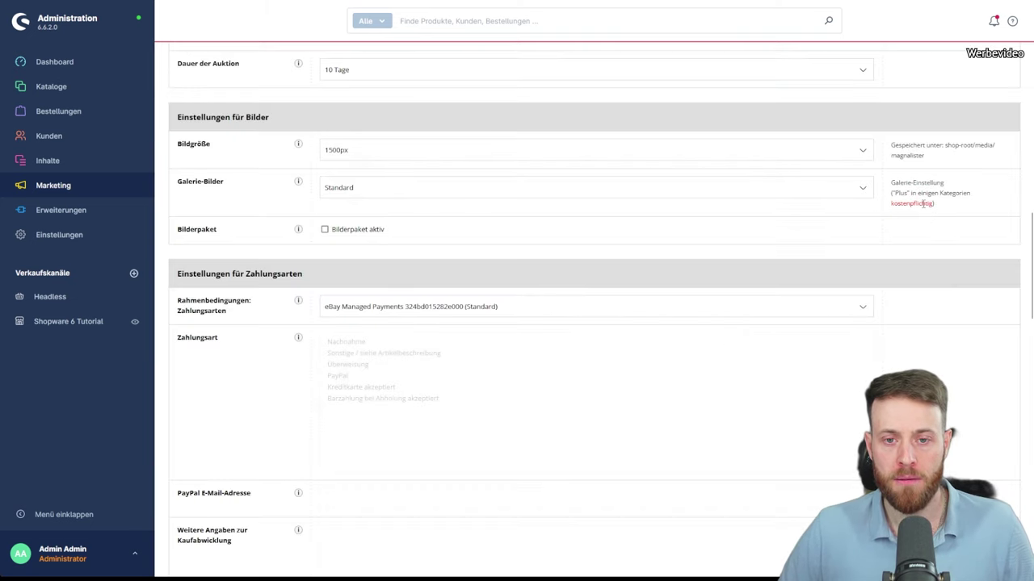
double_click(923, 205)
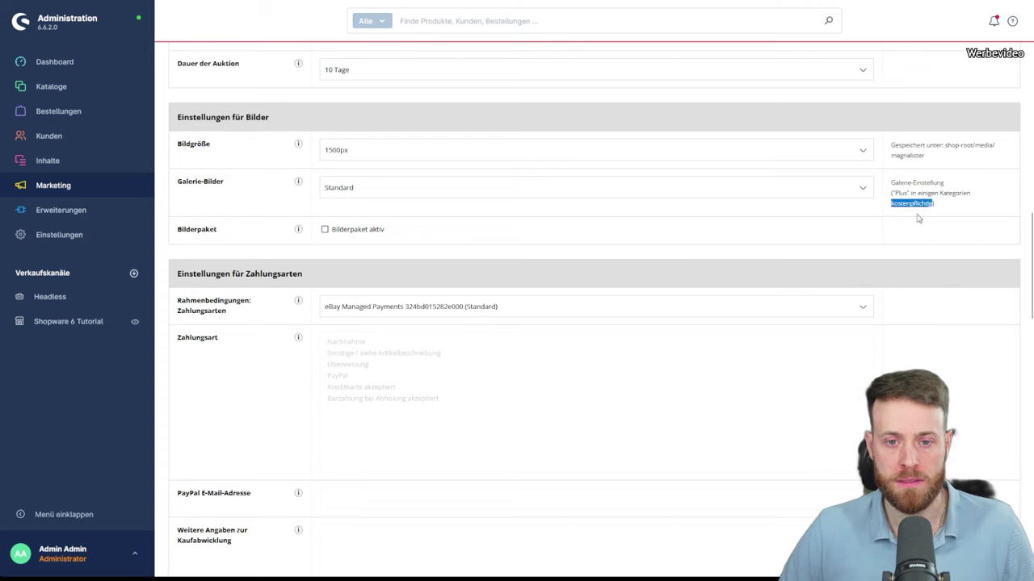
left_click(943, 203)
left_click_drag(941, 209, 888, 208)
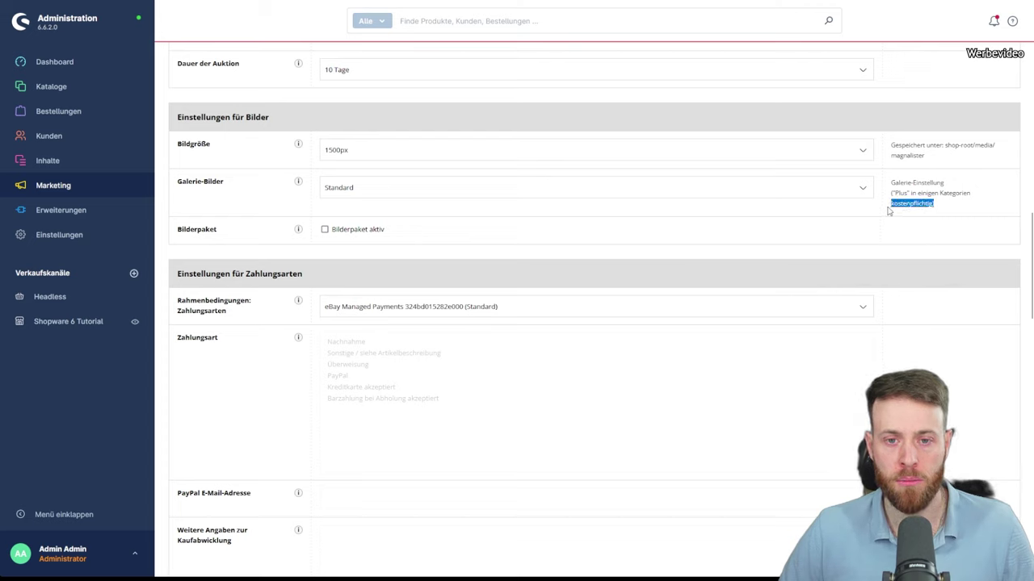
Step: Read the help information for the Galerie-Bilder setting and close it
left_click(975, 212)
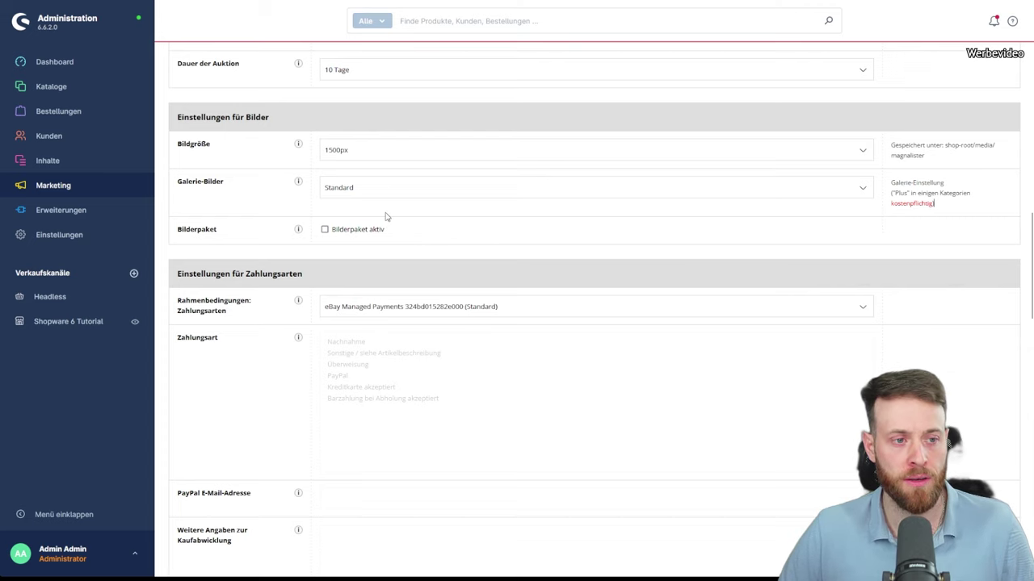
left_click(298, 184)
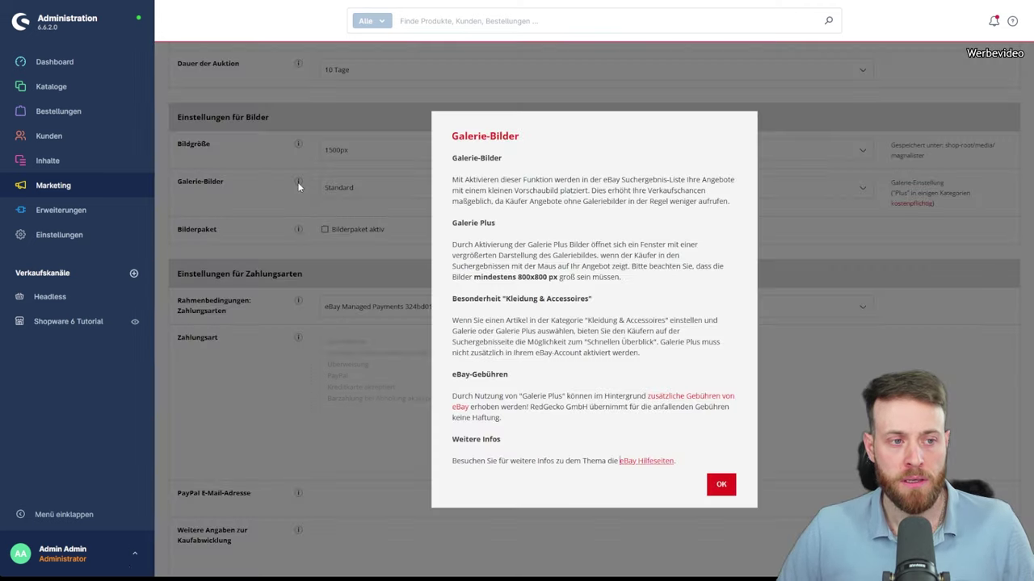
left_click(721, 486)
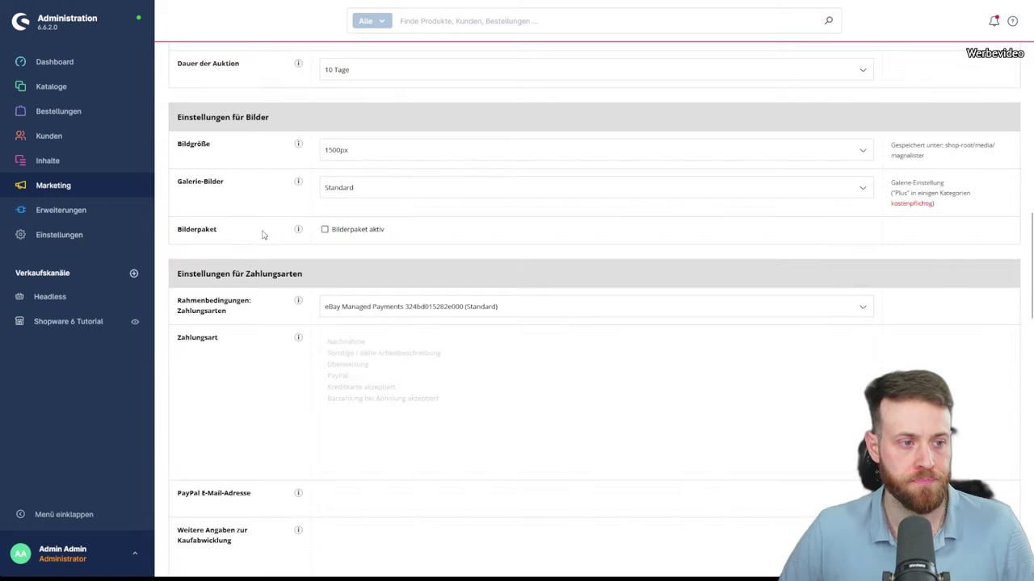
Step: Try to activate the Bilderpaket, examine the activation fee in the cost notice, and cancel the booking
left_click(325, 230)
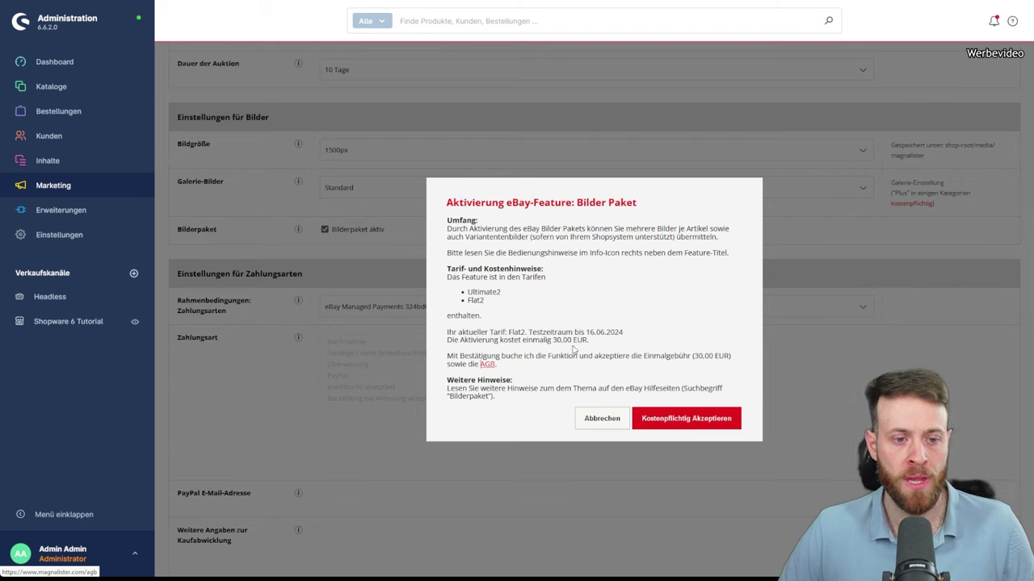
left_click_drag(588, 340, 447, 341)
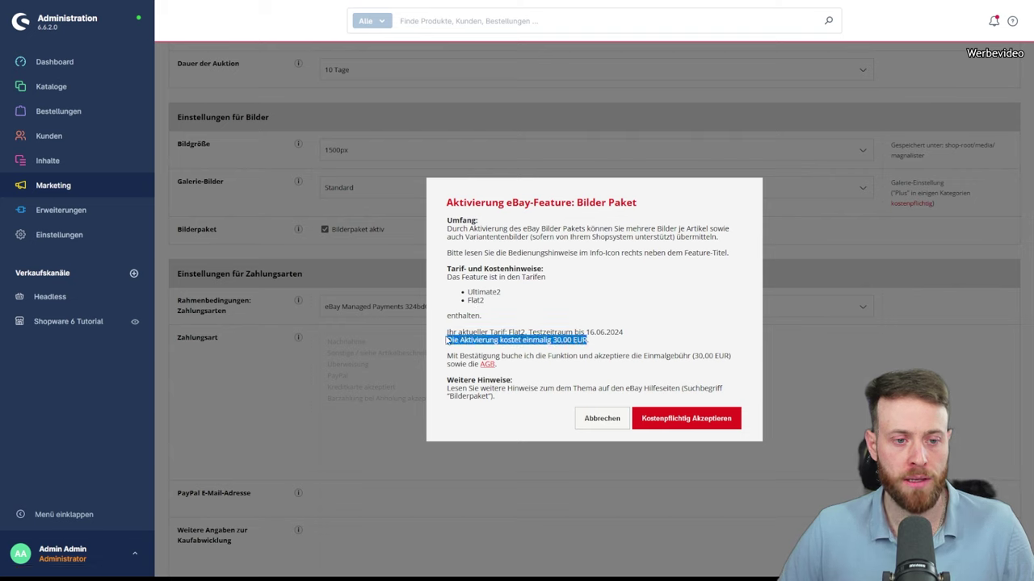
left_click(604, 415)
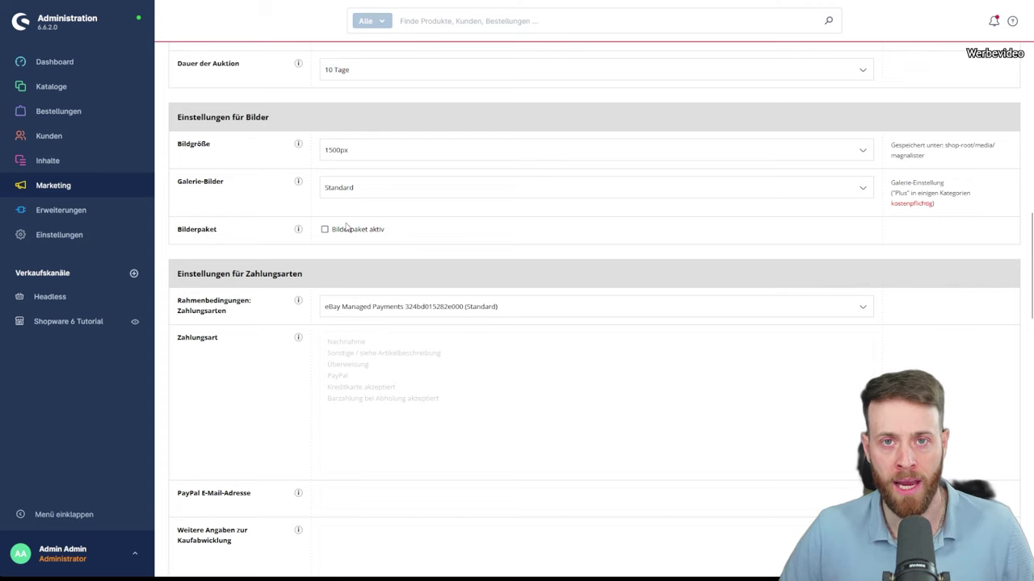
Step: Examine the payment, shipping, return and miscellaneous article preparation settings, and continue to the Preisberechnung settings
scroll(315, 279, "down", 1)
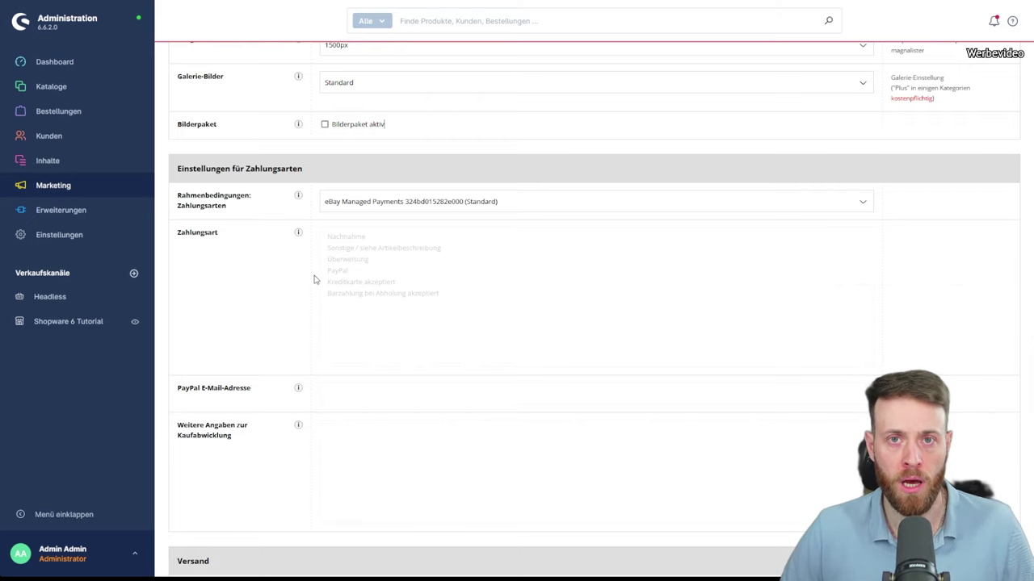
scroll(353, 222, "down", 2)
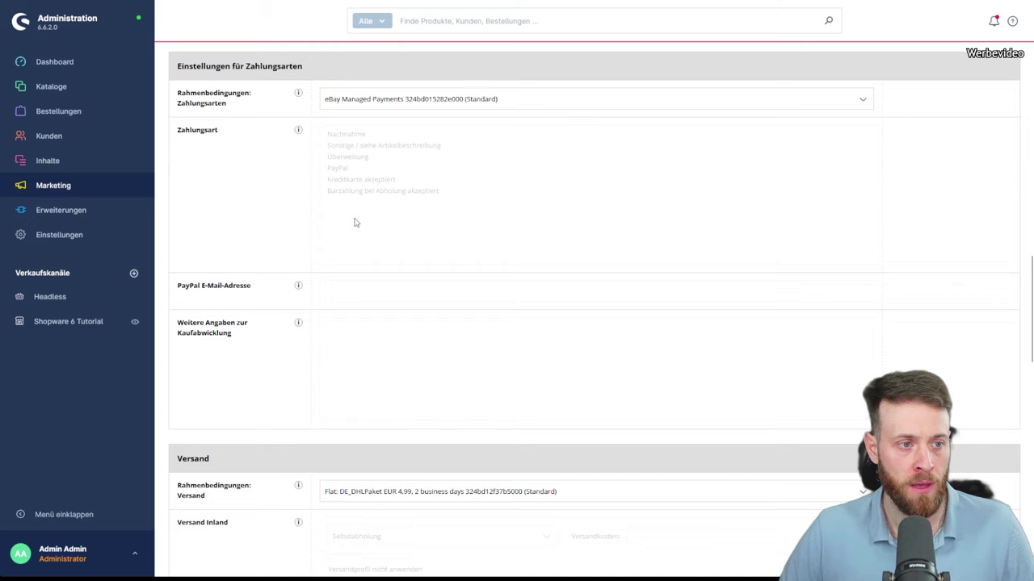
scroll(353, 222, "up", 1)
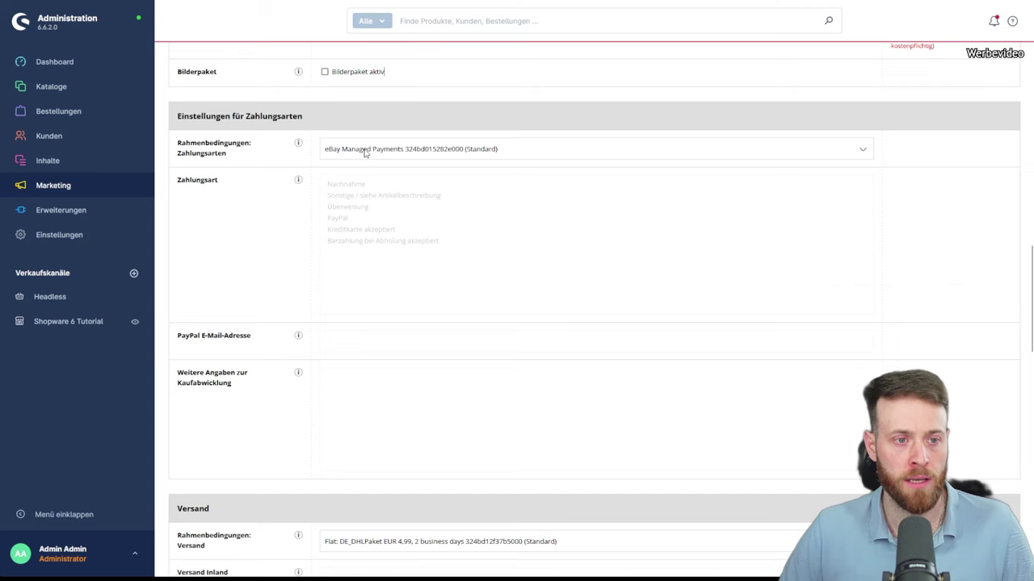
scroll(264, 251, "down", 2)
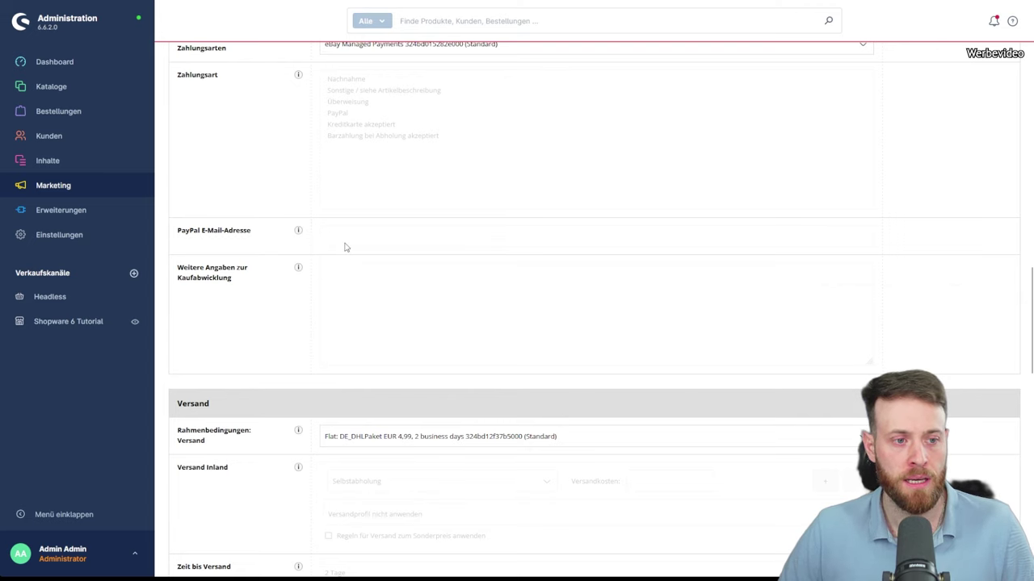
scroll(337, 303, "down", 1)
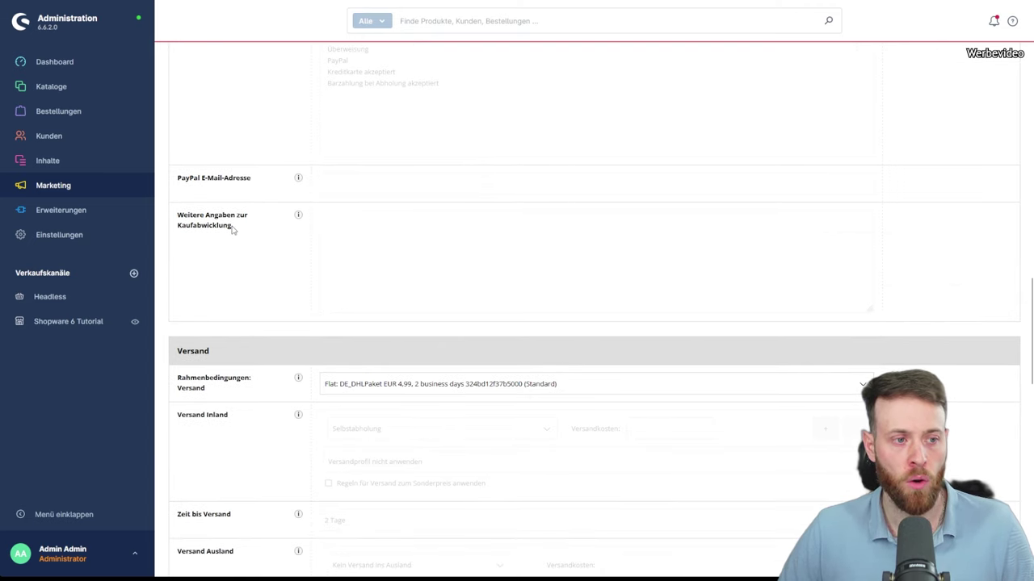
scroll(375, 254, "down", 1)
scroll(376, 254, "down", 2)
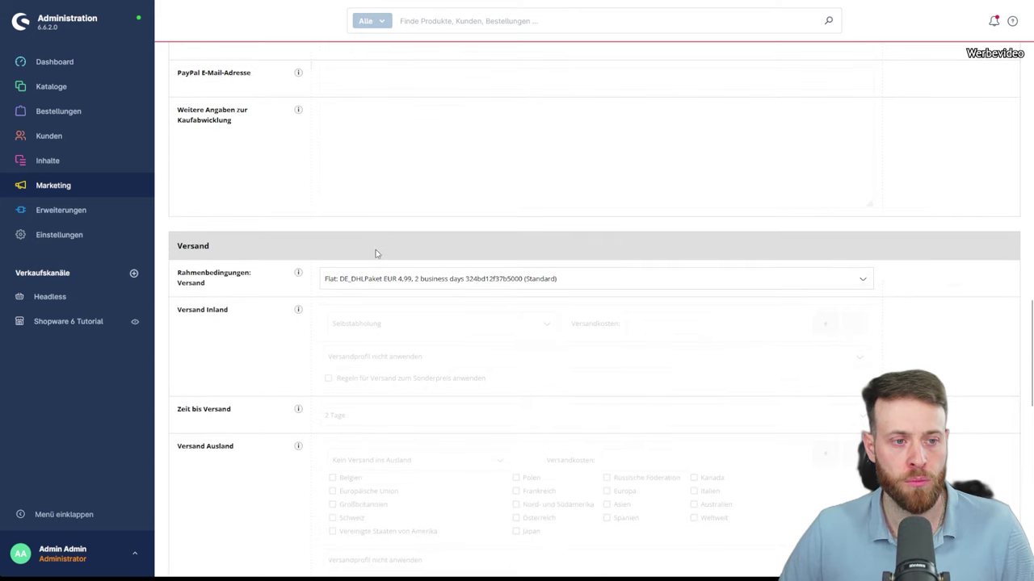
scroll(307, 277, "down", 3)
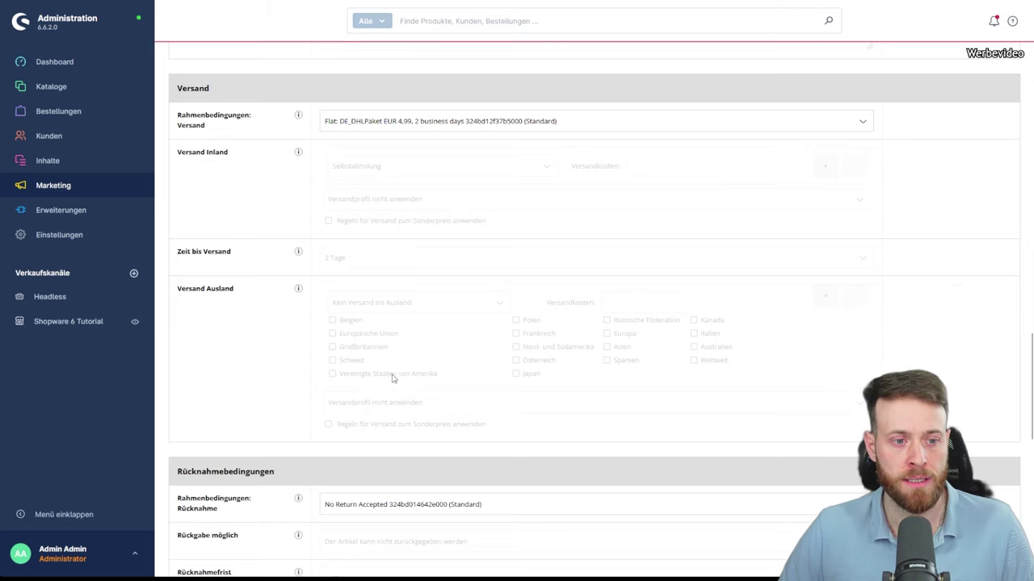
scroll(391, 377, "down", 4)
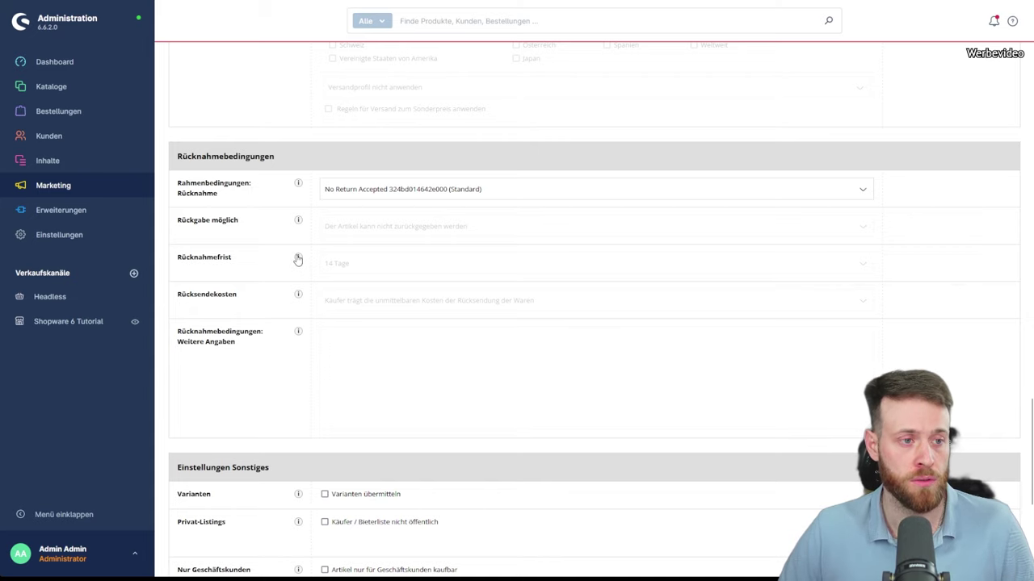
scroll(298, 262, "down", 2)
scroll(298, 260, "down", 2)
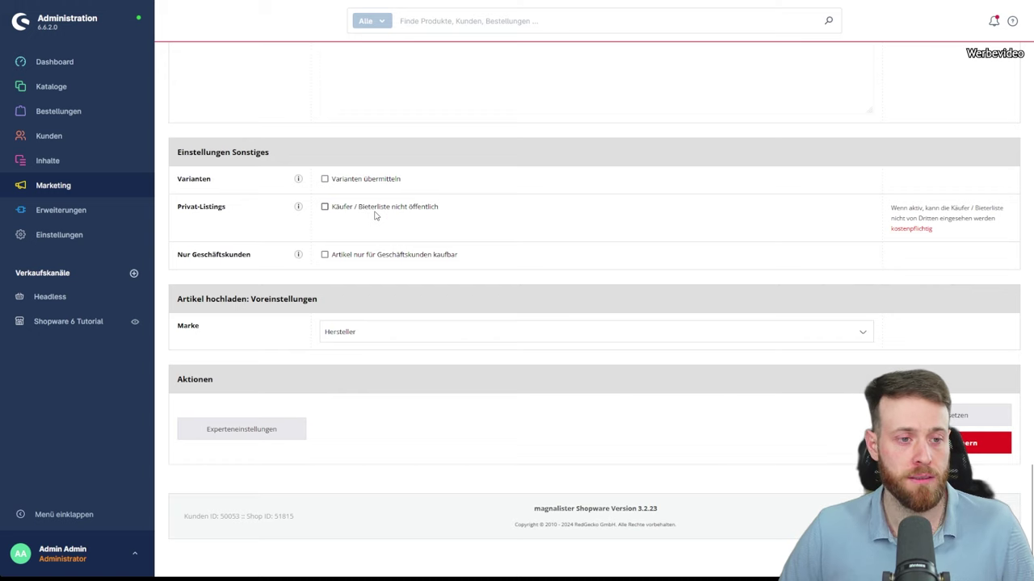
left_click(936, 266)
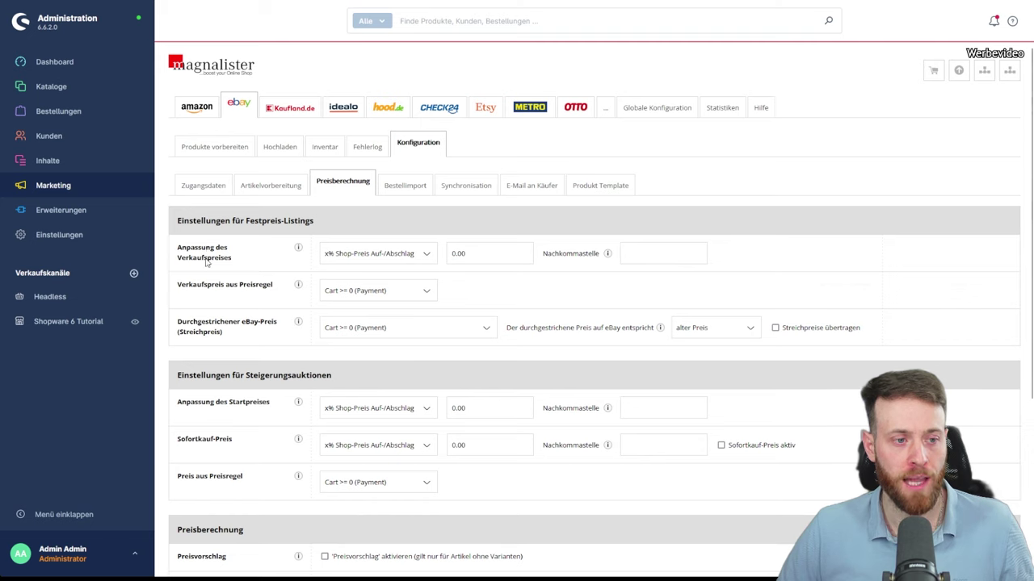
Step: Try "x Shop-Preis Auf-/Abschlag" with a value of 10.00 for the Verkaufspreis adjustment of fixed-price listings
left_click(376, 262)
left_click(376, 262)
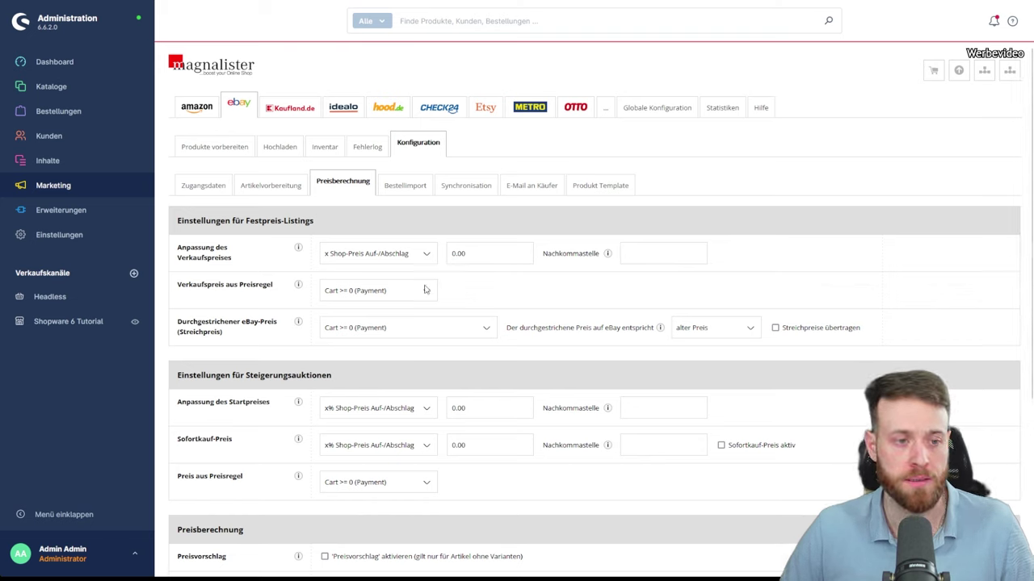
double_click(455, 253)
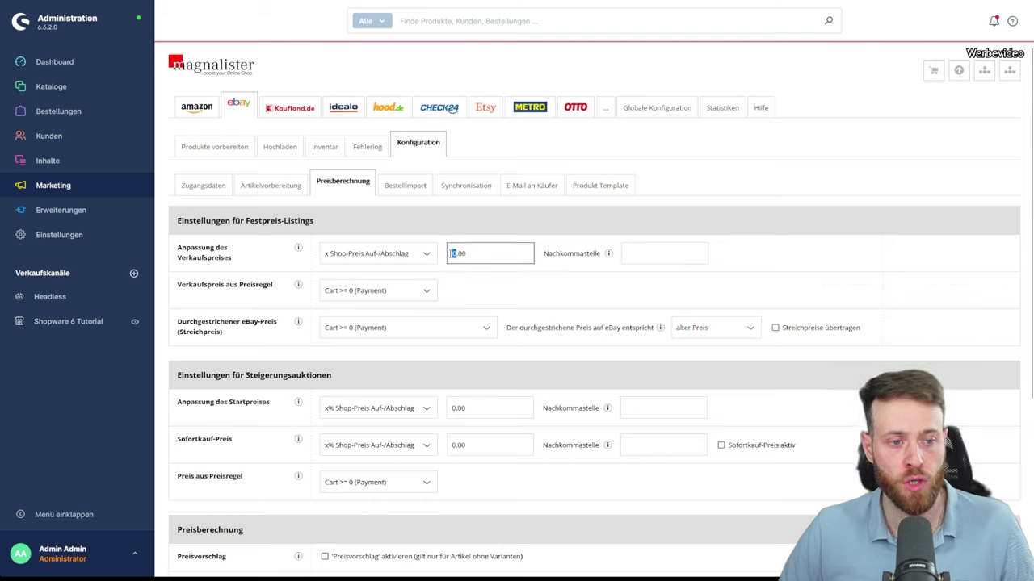
type("10")
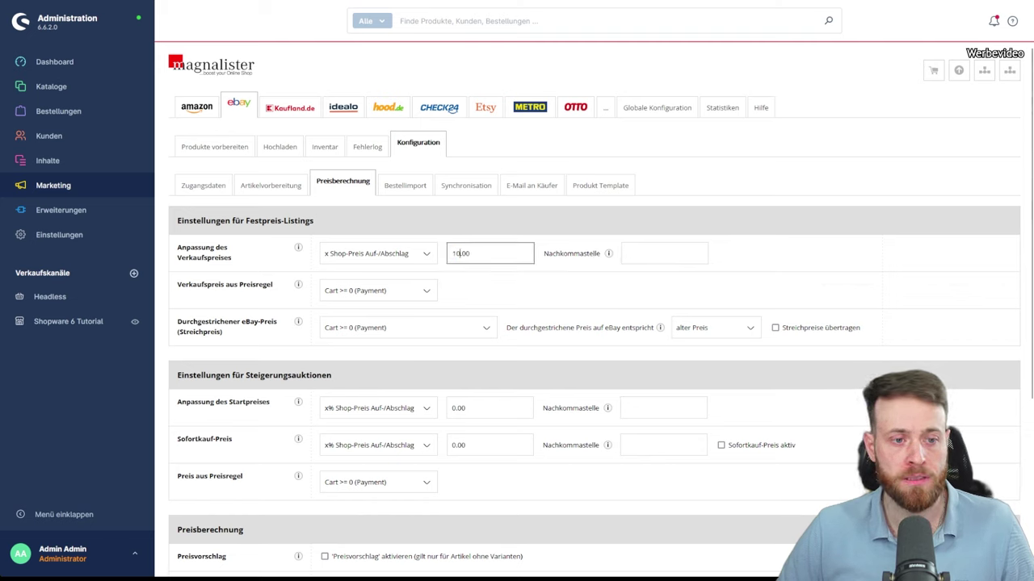
left_click(470, 284)
left_click(456, 253)
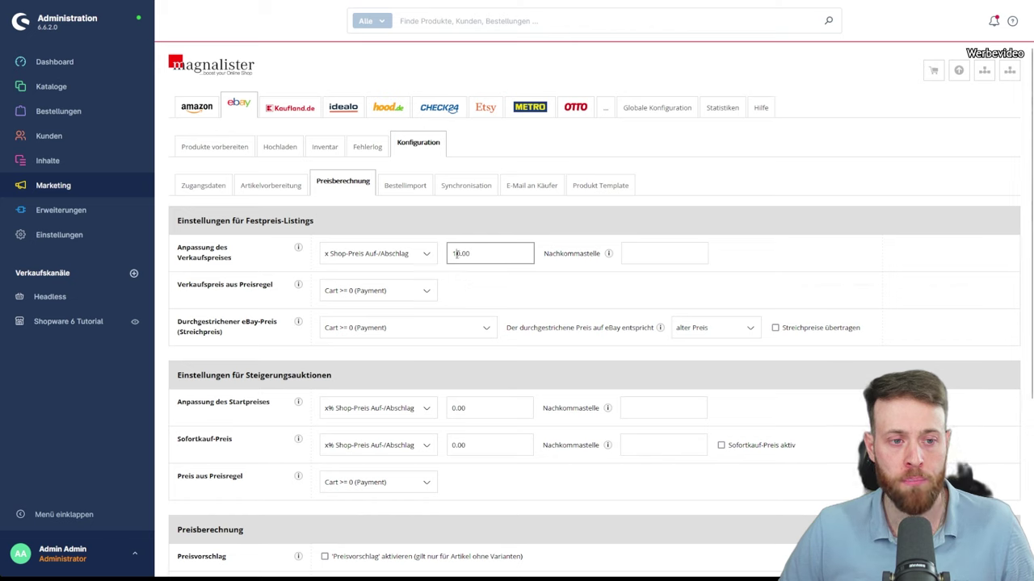
Step: Set the Anpassung des Verkaufspreises for fixed-price listings to "x% Shop-Preis Auf-/Abschlag" with a value of 15.00
left_click(367, 279)
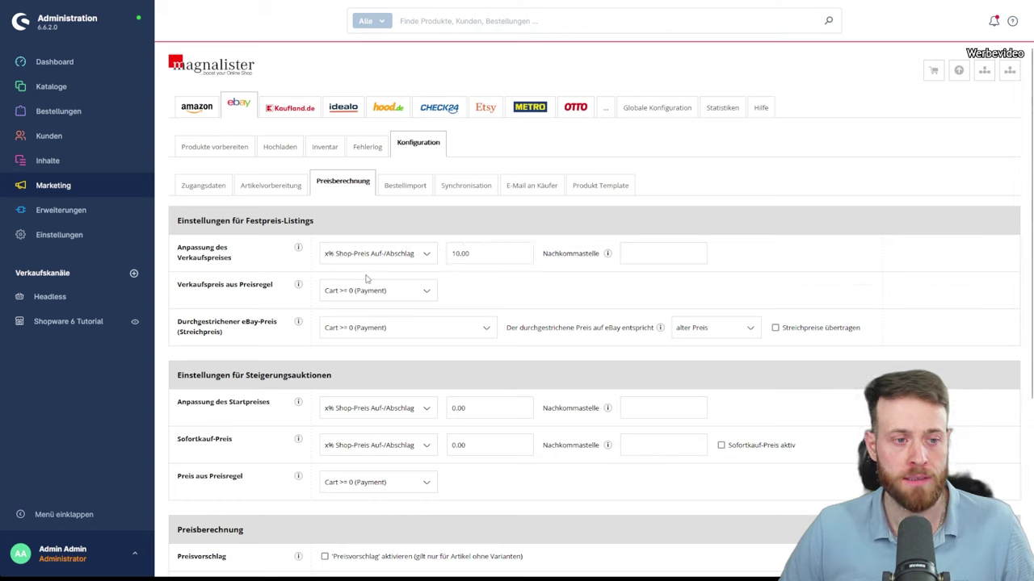
double_click(458, 254)
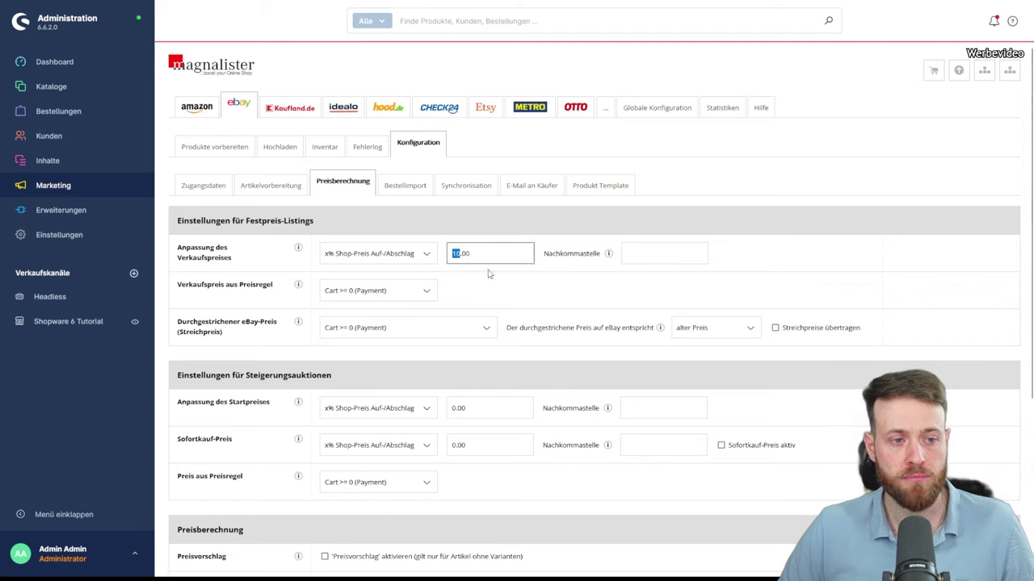
type("15")
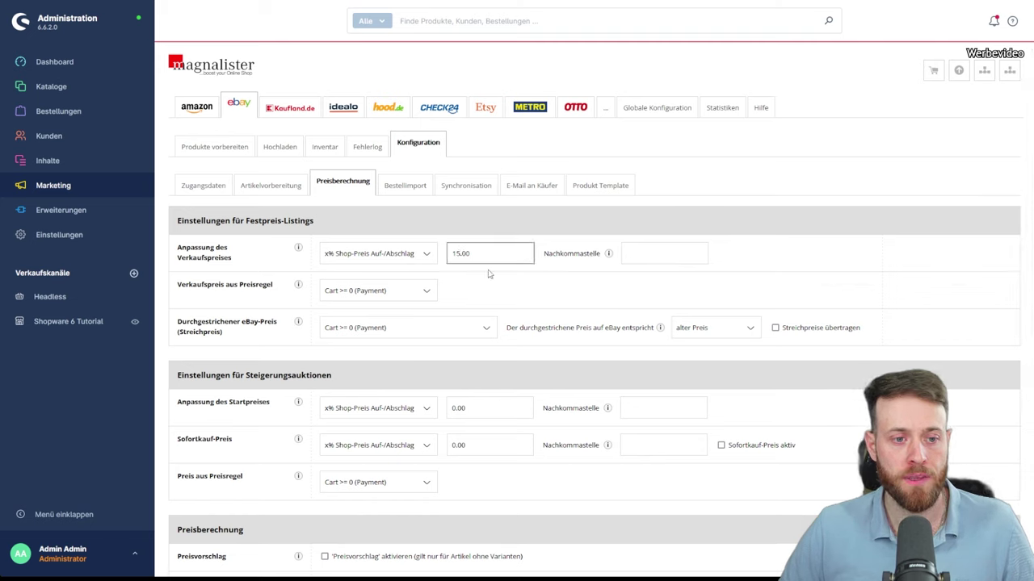
left_click(491, 289)
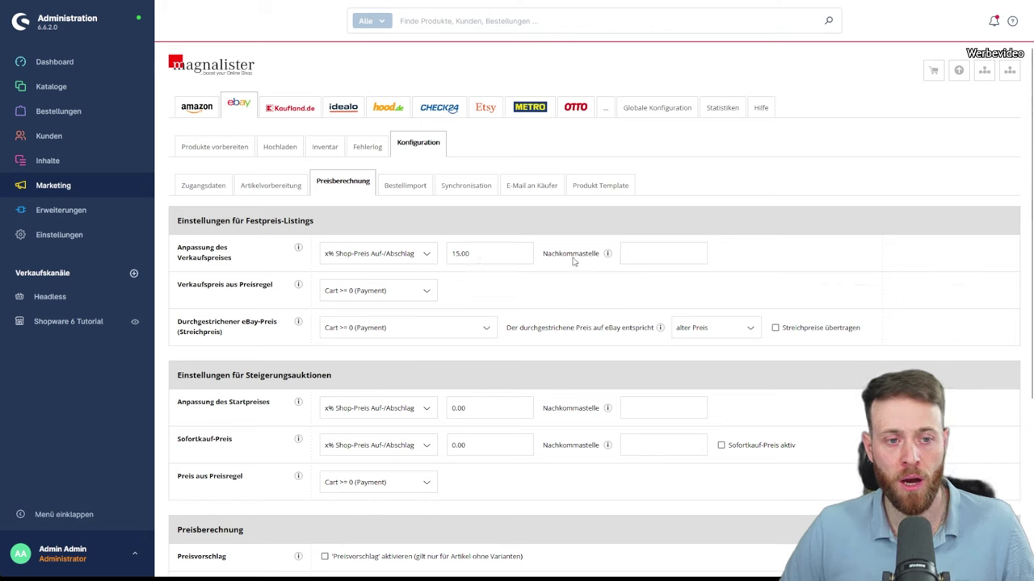
Step: Set the Verkaufspreis Nachkommastelle to 99 and the Verkaufspreis aus Preisregel to "Kunden aus den USA"
left_click(656, 258)
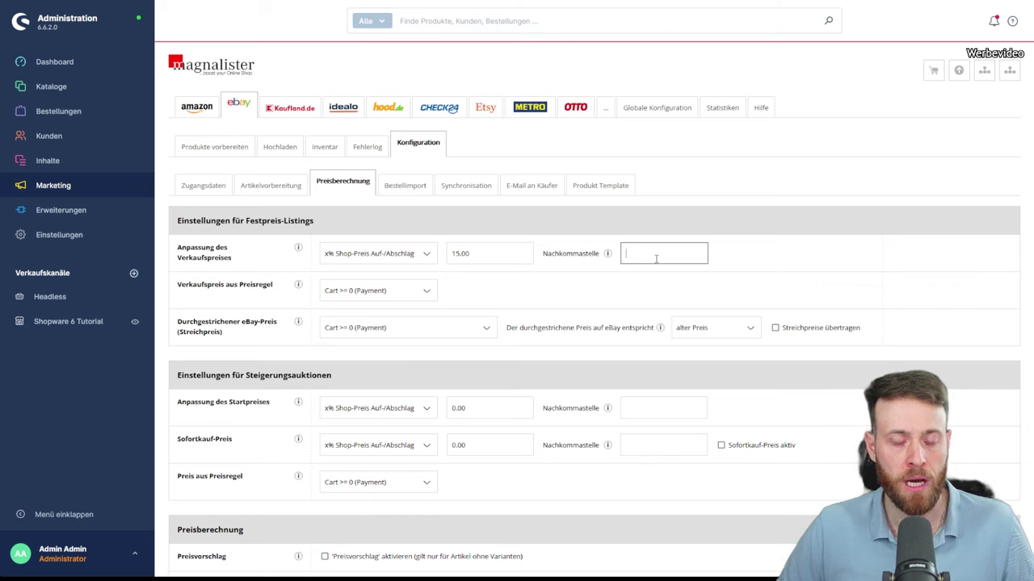
type("99")
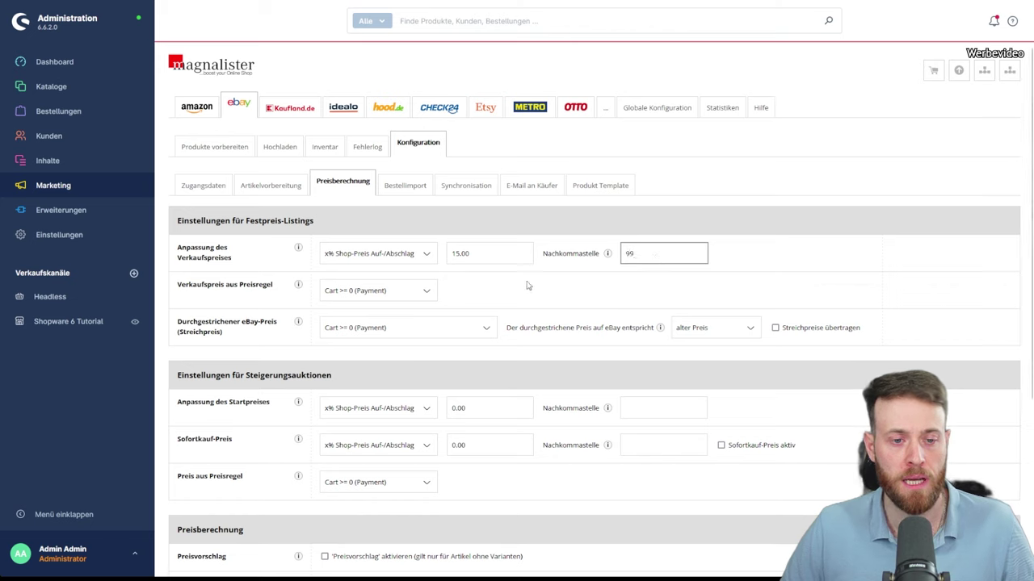
left_click(525, 286)
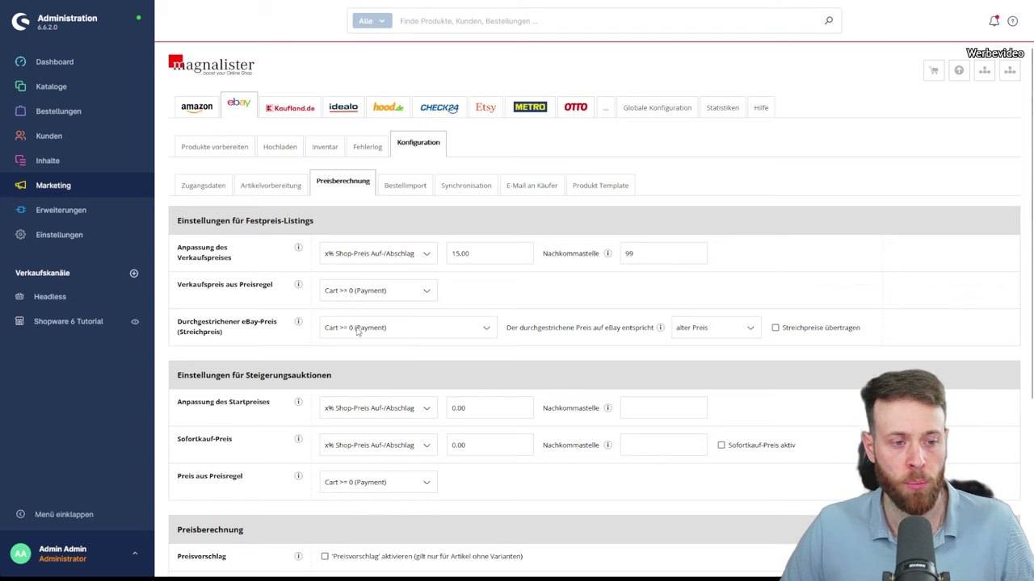
left_click(375, 441)
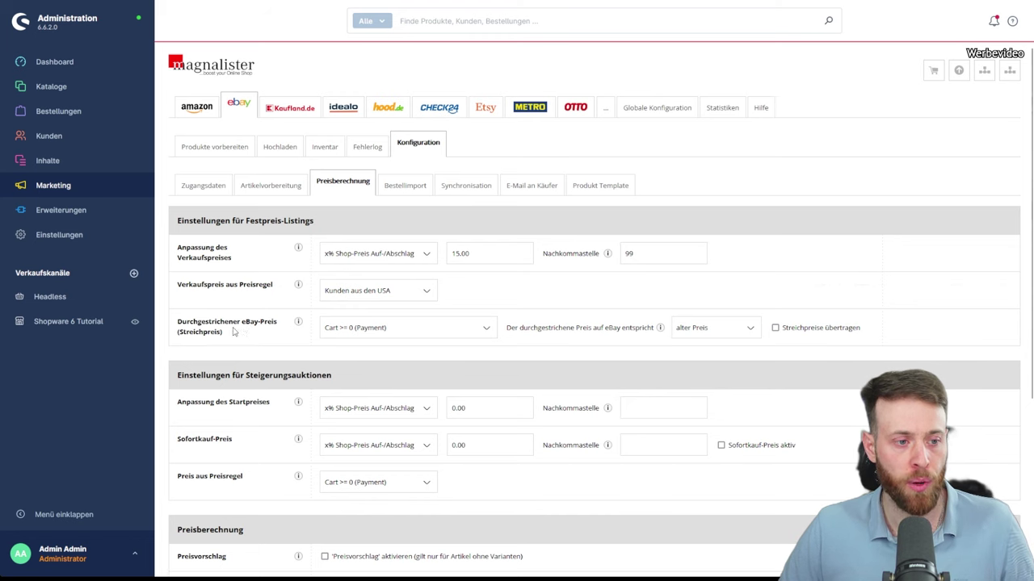
Step: Try "x Shop-Preis Auf-/Abschlag" for the auctions' Anpassung des Startpreises and restore it to "x% Shop-Preis Auf-/Abschlag"
scroll(543, 340, "down", 5)
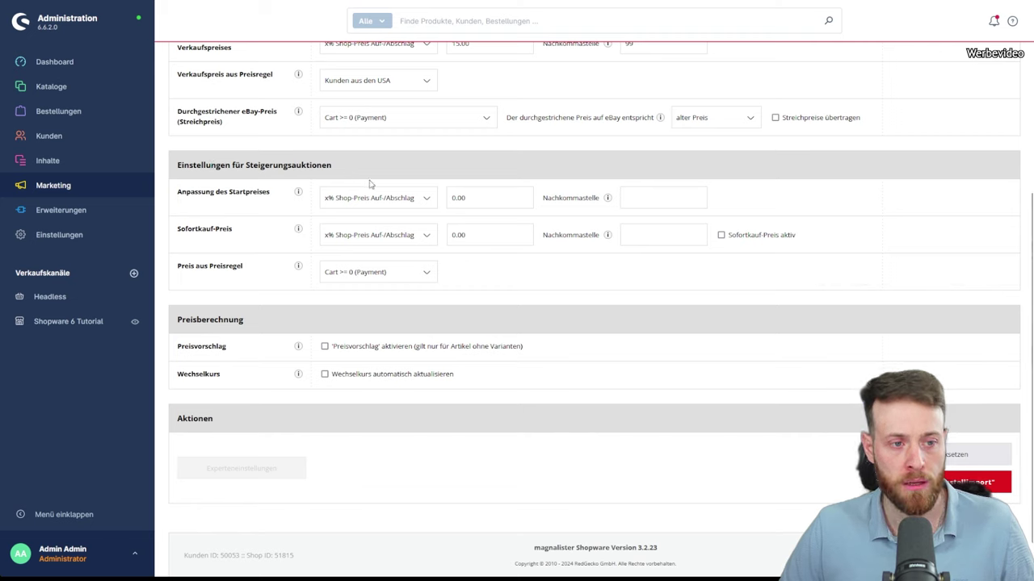
left_click(356, 202)
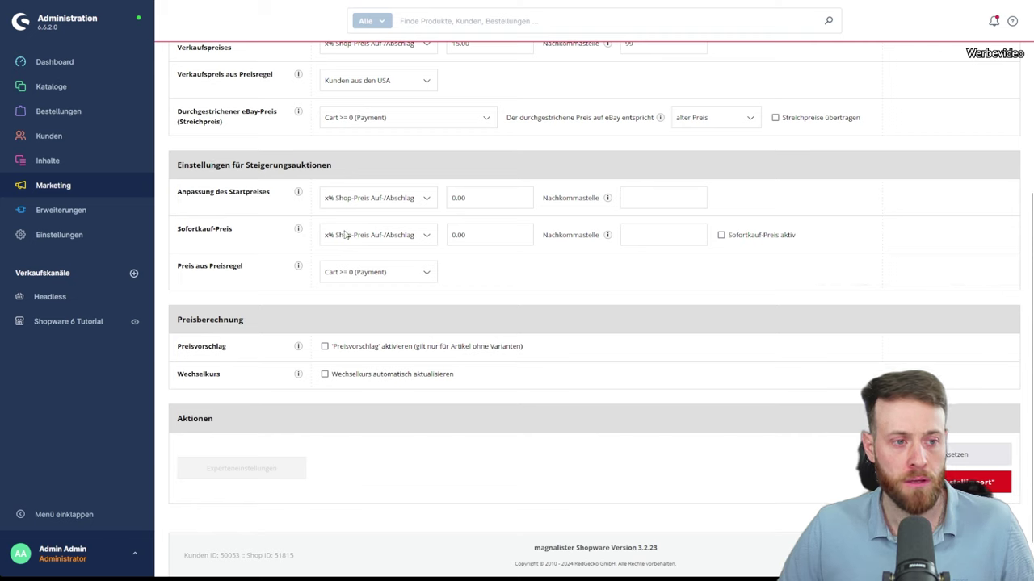
left_click(347, 236)
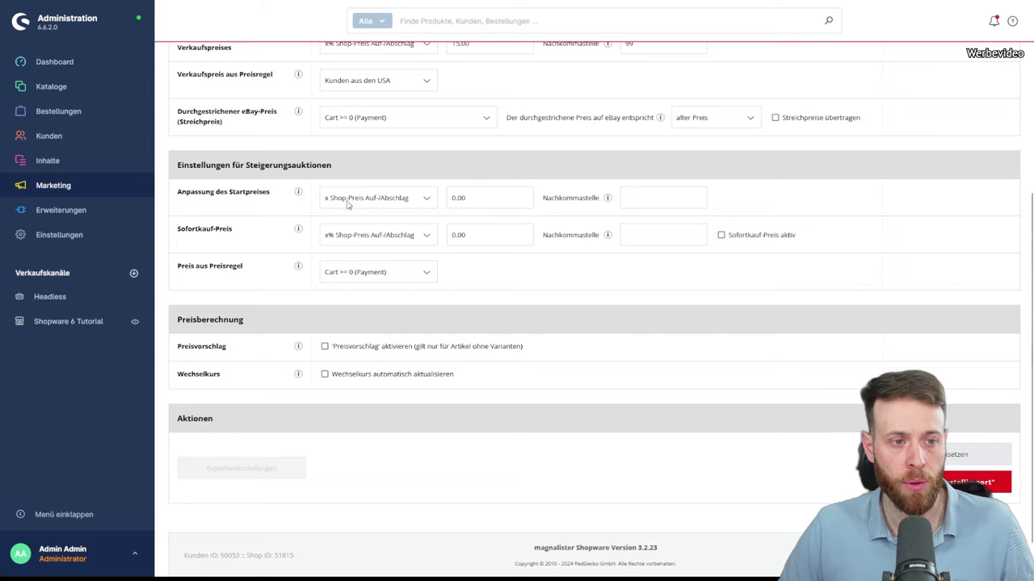
key("Up")
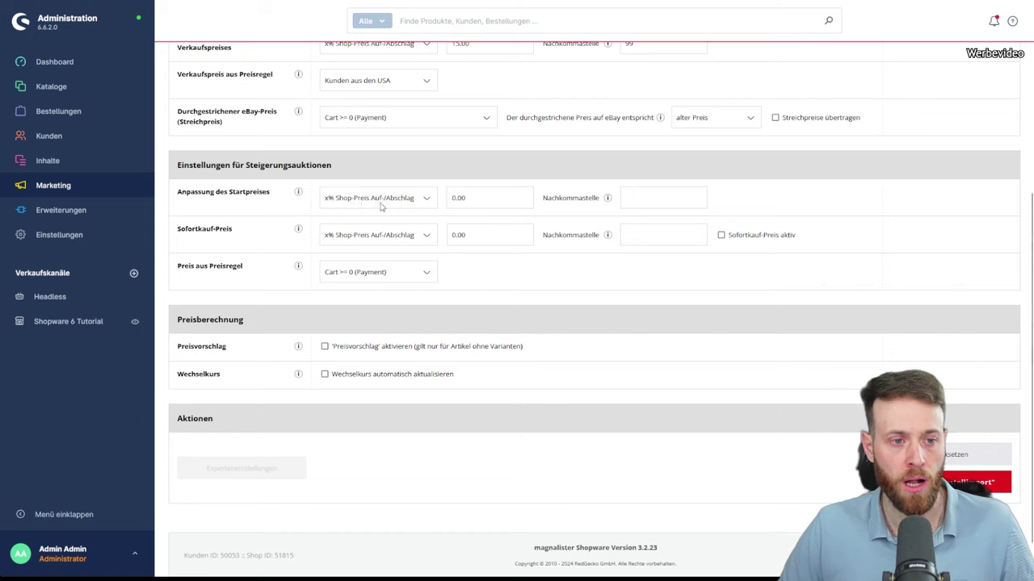
left_click(639, 200)
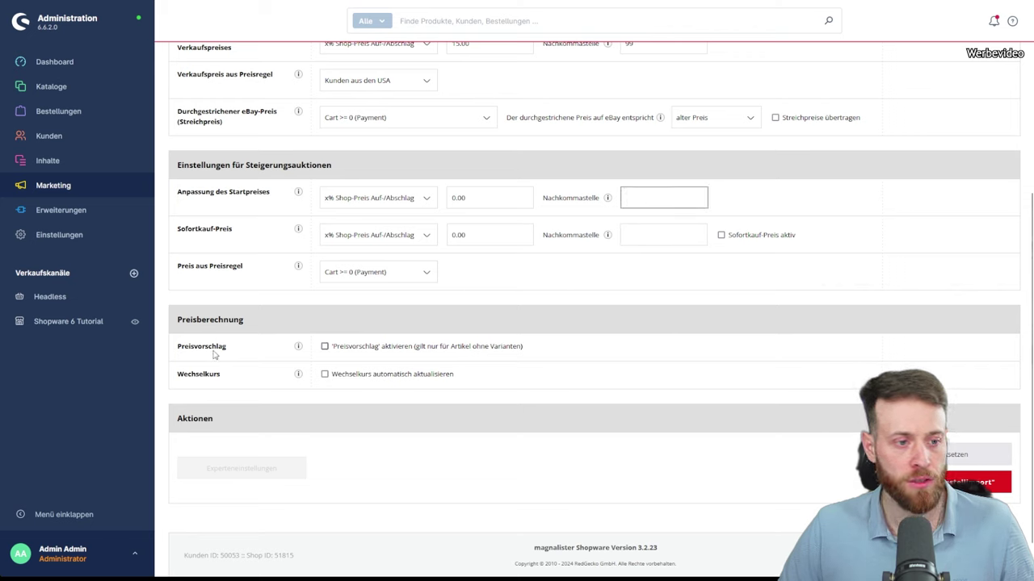
Step: Activate the Preisvorschlag for articles without variants and continue to the Bestellimport settings
left_click(325, 349)
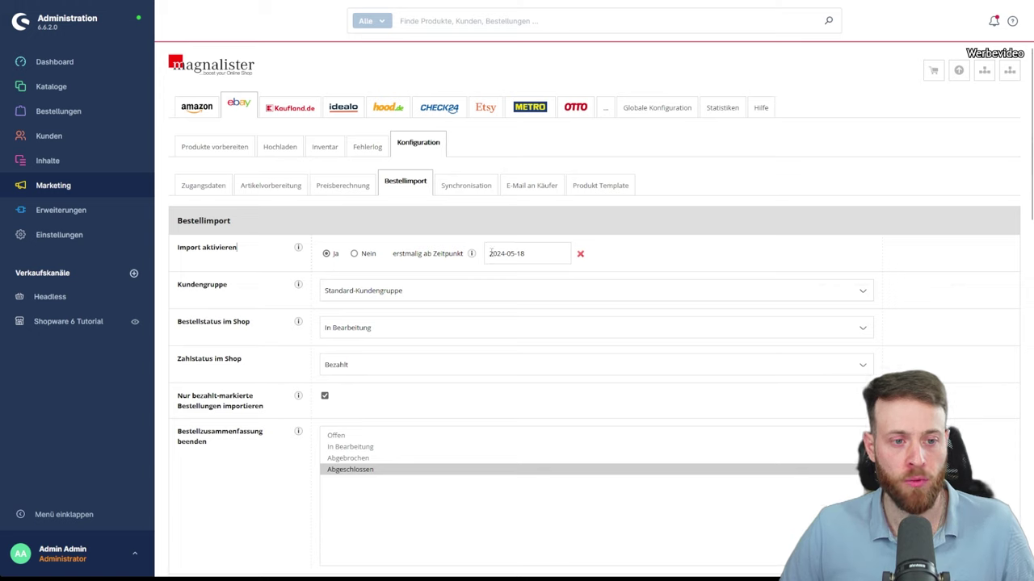
Step: Inspect the calendar for the order import's "erstmalig ab Zeitpunkt" start date and close it without choosing a date
left_click(540, 255)
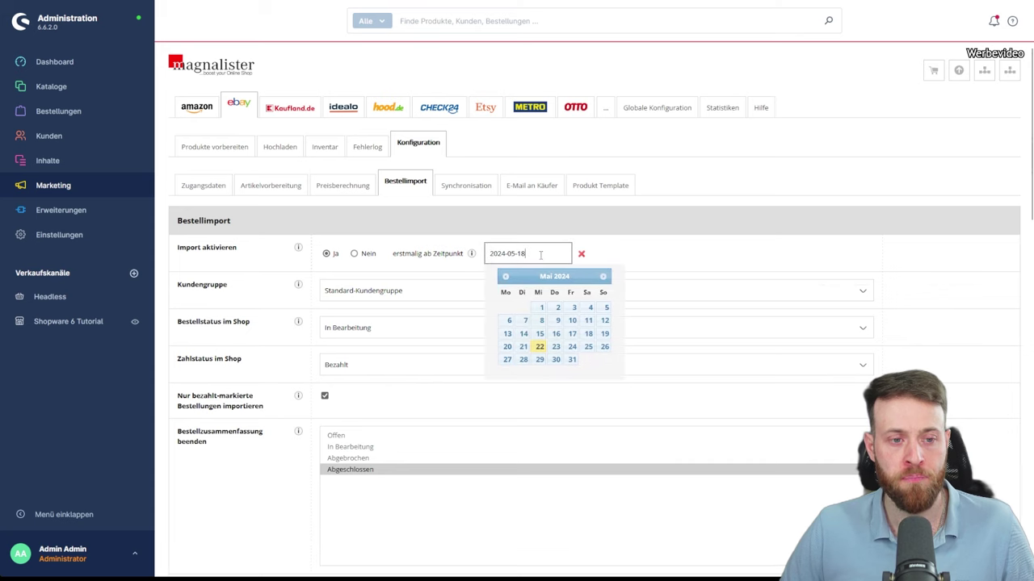
left_click_drag(540, 255, 502, 254)
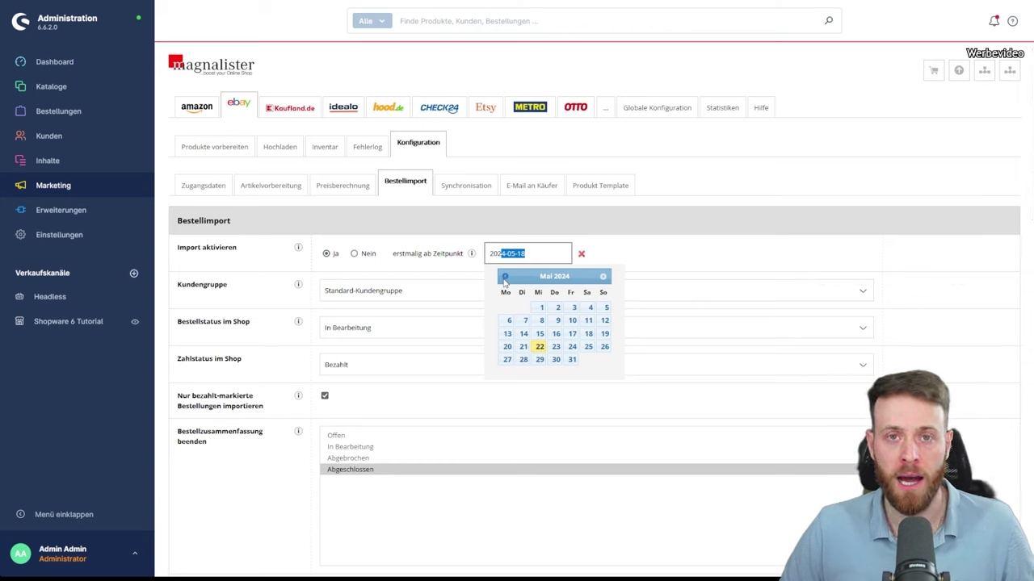
left_click(642, 259)
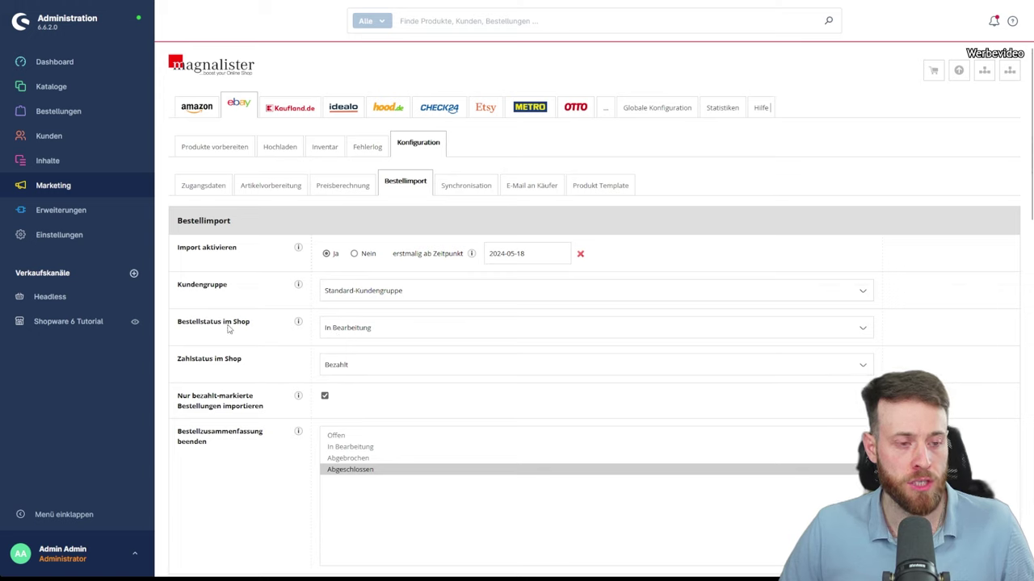
Step: Try "Offen" as the Bestellstatus im Shop for imported orders and restore it to "In Bearbeitung"
left_click(353, 352)
left_click(354, 331)
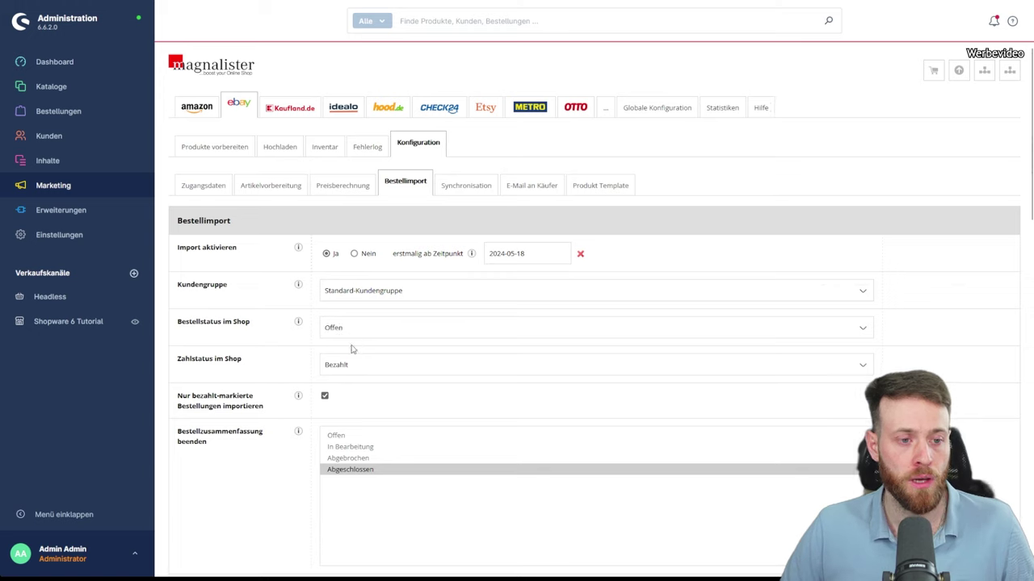
left_click(349, 361)
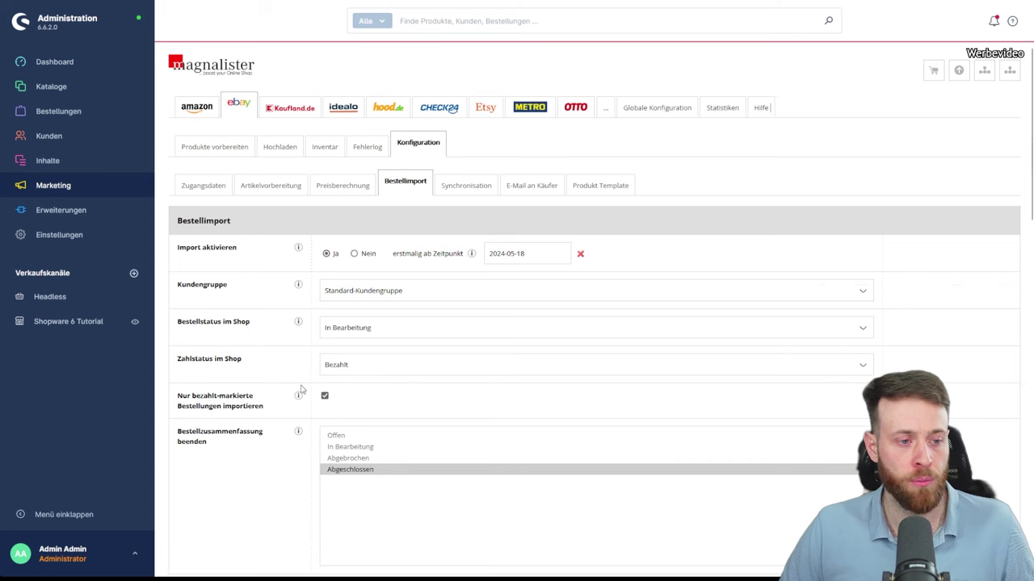
Step: Try "Automatische Zuordnung" and "Express" as the Versandart der Bestellungen and restore it to "Standard"
scroll(284, 390, "down", 5)
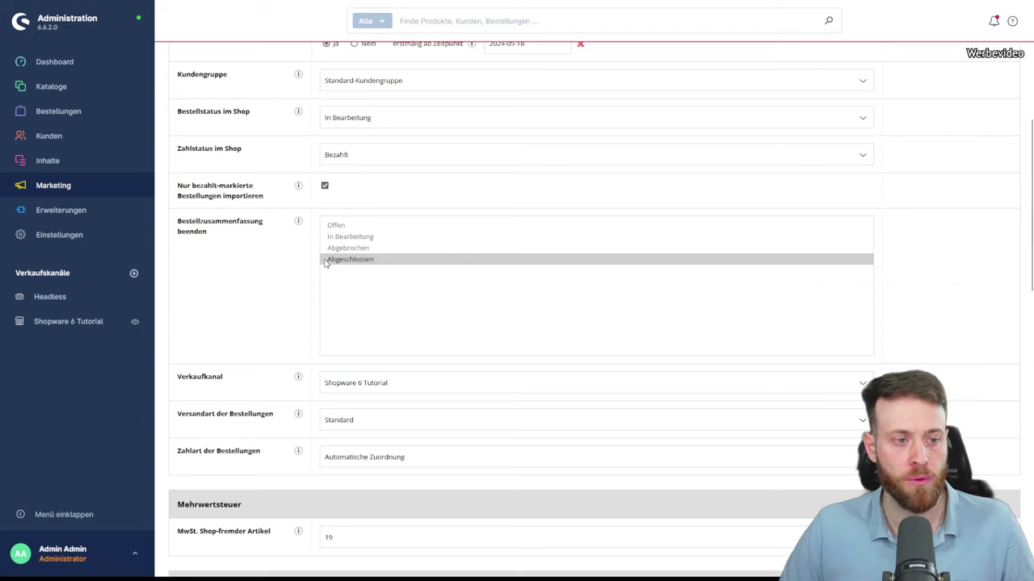
scroll(364, 376, "down", 4)
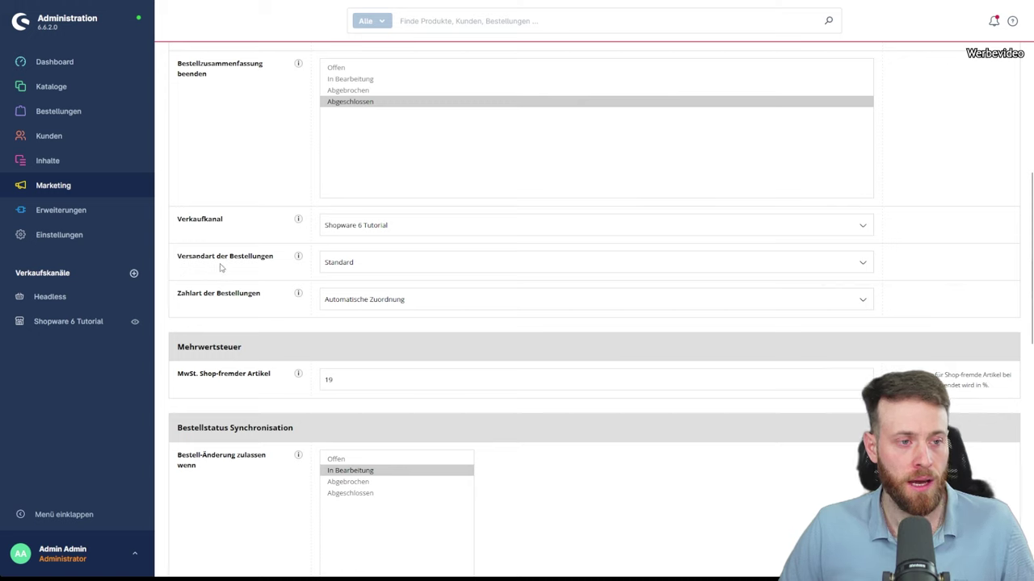
left_click(353, 267)
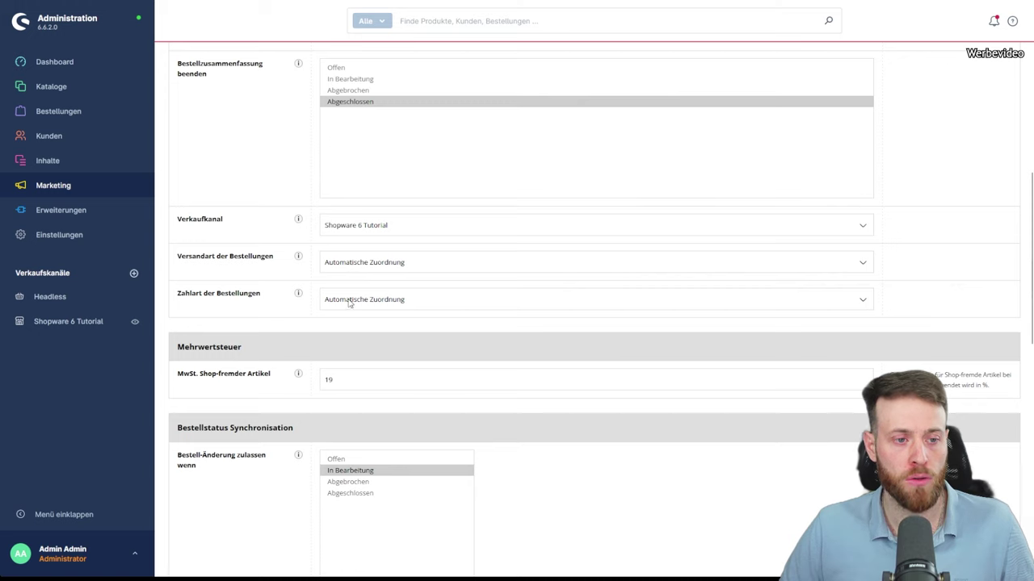
left_click(343, 273)
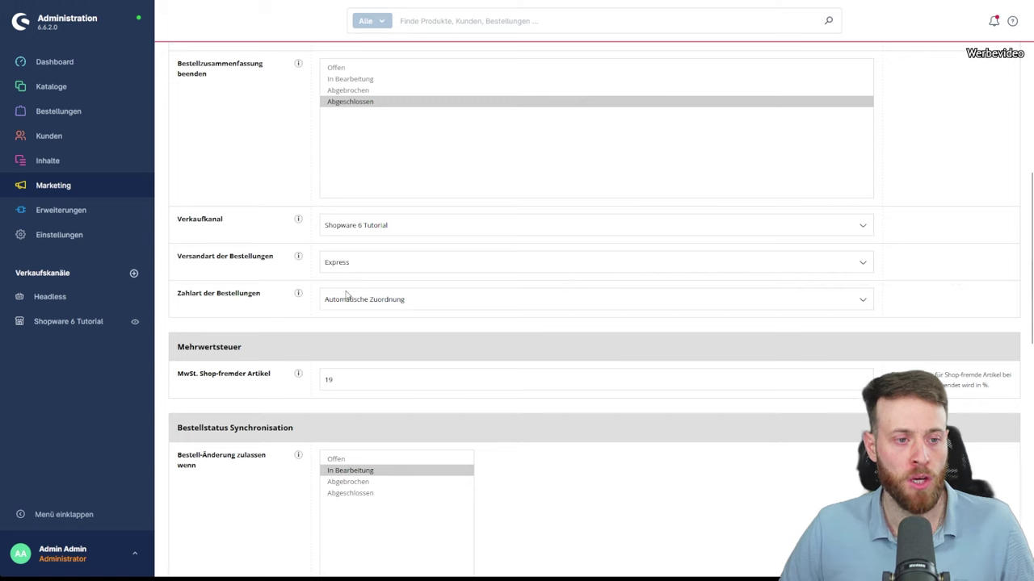
left_click(346, 295)
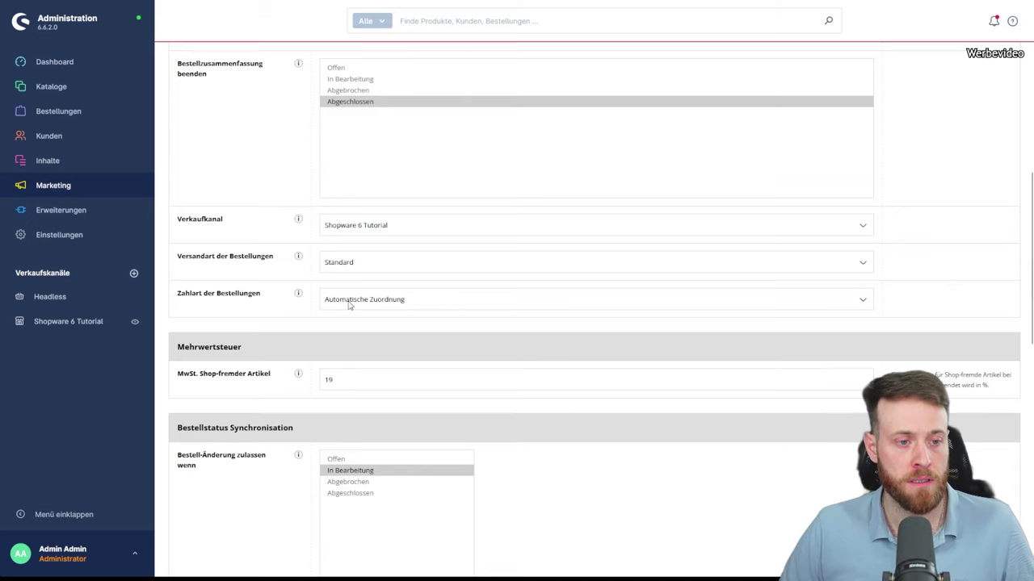
Step: Examine the tax rate entered for MwSt. Shop-fremder Artikel in the Mehrwertsteuer section
scroll(349, 307, "down", 5)
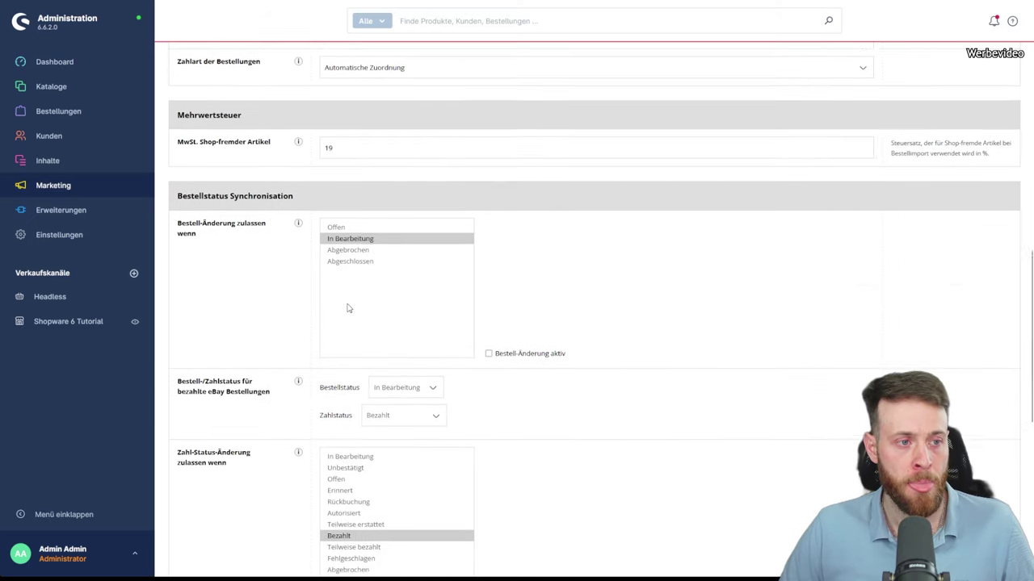
scroll(349, 309, "down", 1)
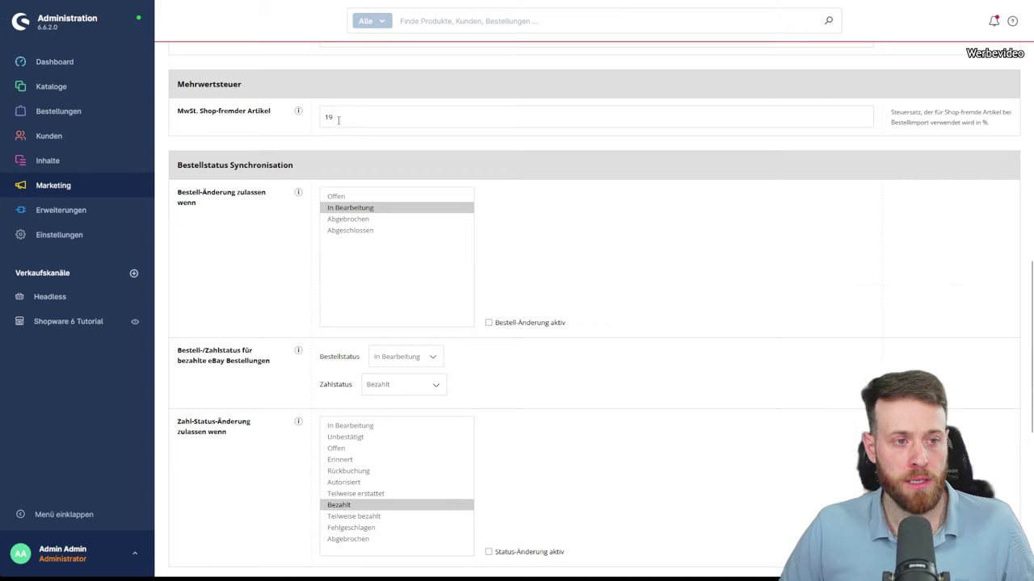
left_click_drag(339, 119, 315, 121)
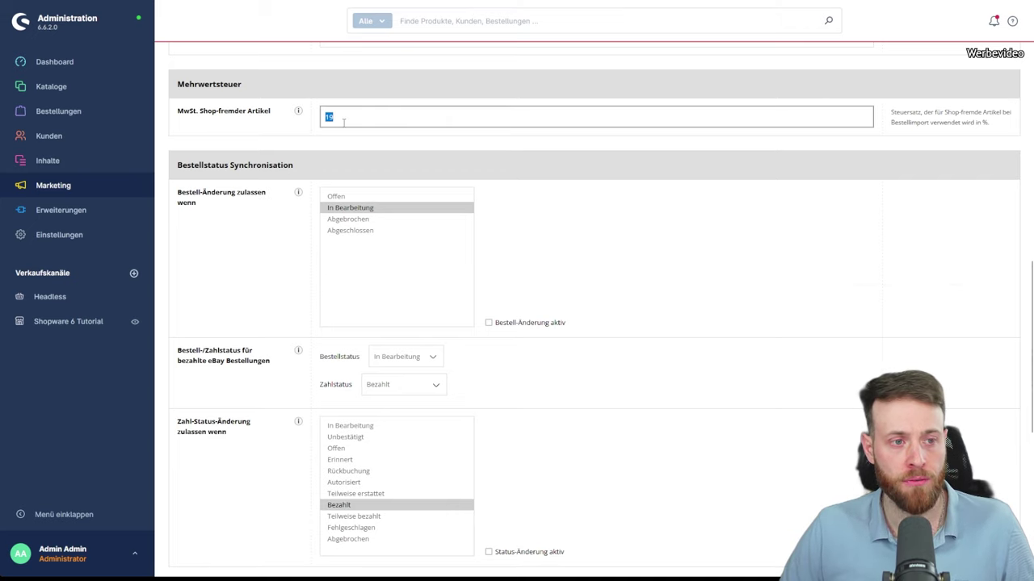
left_click(346, 122)
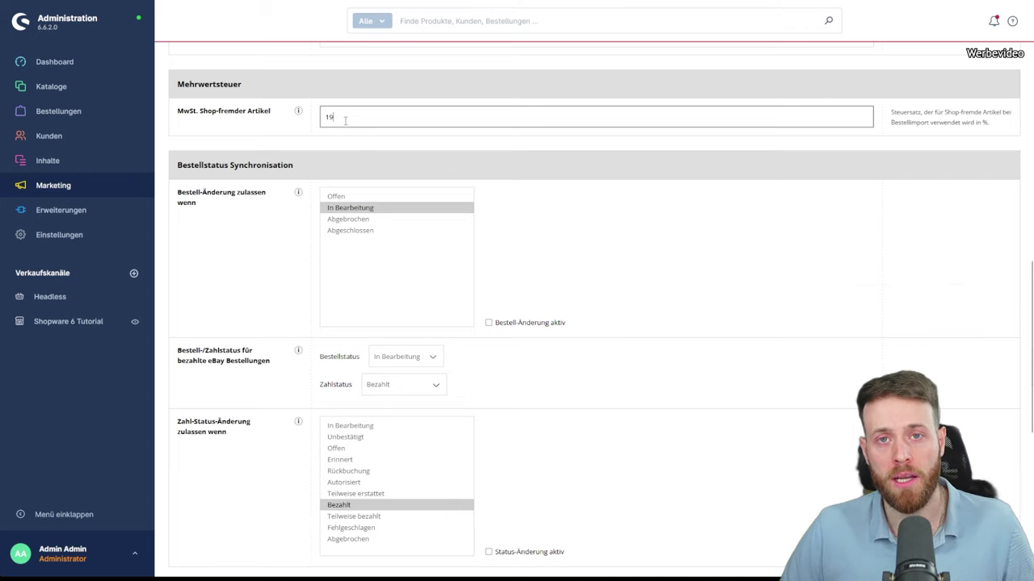
double_click(345, 119)
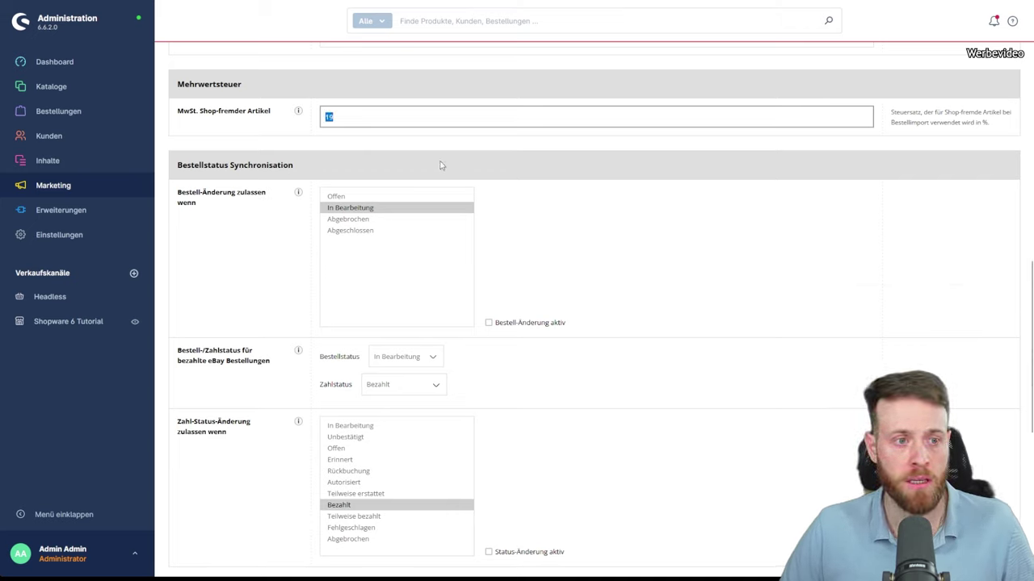
left_click(321, 136)
double_click(353, 114)
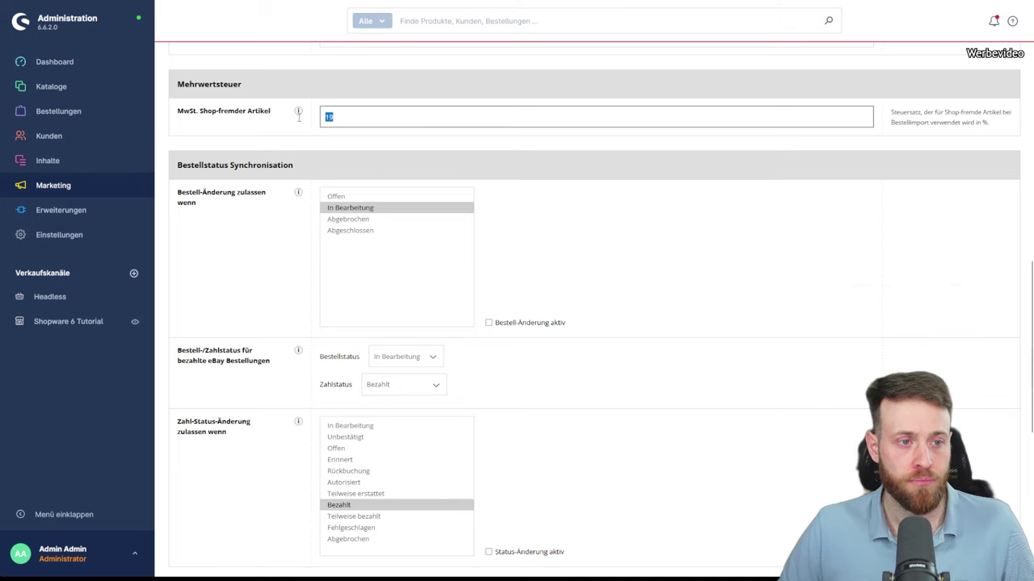
left_click(422, 156)
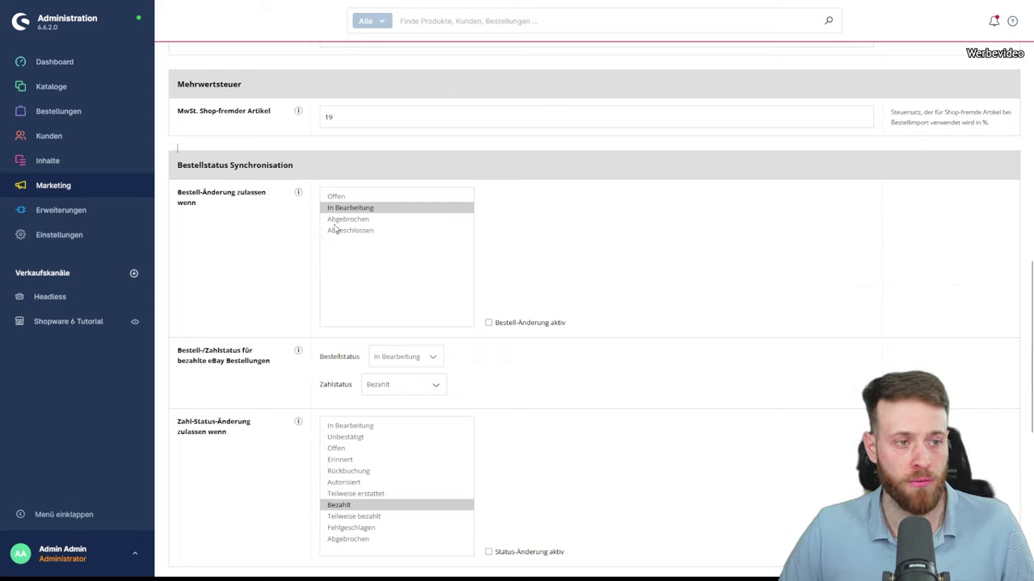
Step: Review the Bestellstatus Synchronisation and shop-to-eBay order status options, and continue to the Synchronisation settings
scroll(202, 125, "down", 1)
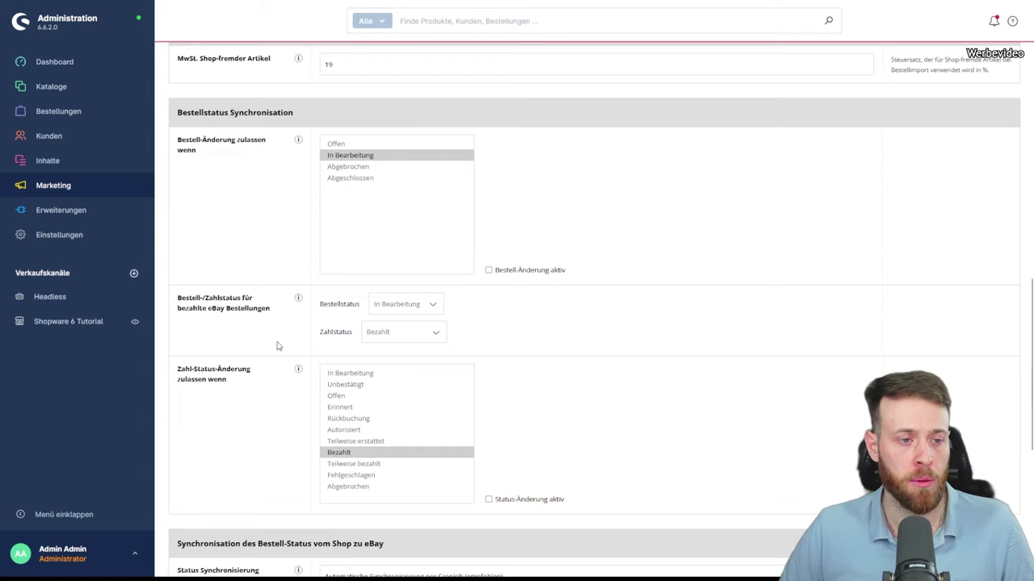
scroll(366, 325, "down", 1)
scroll(367, 326, "down", 1)
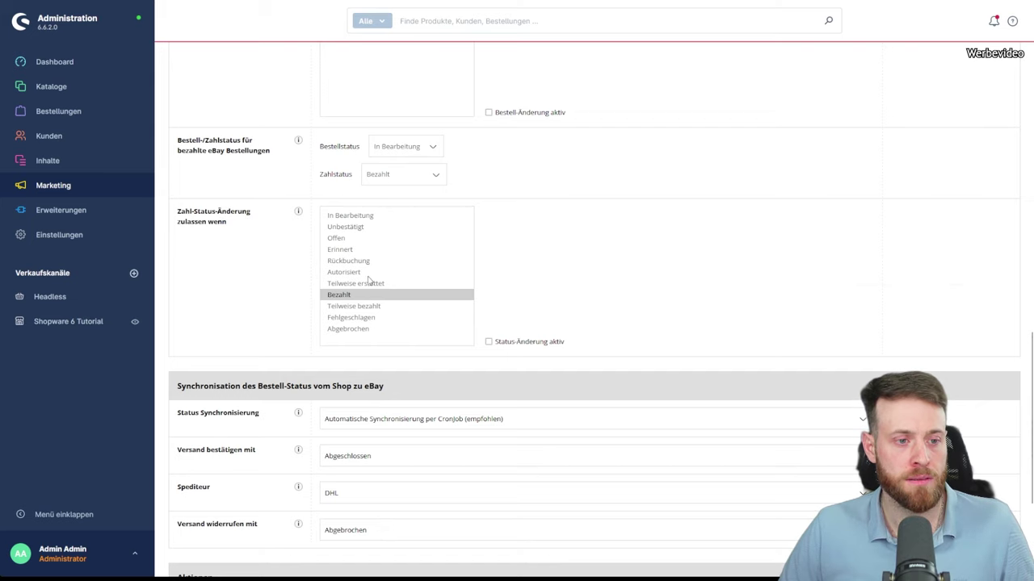
scroll(533, 359, "down", 2)
scroll(529, 353, "down", 1)
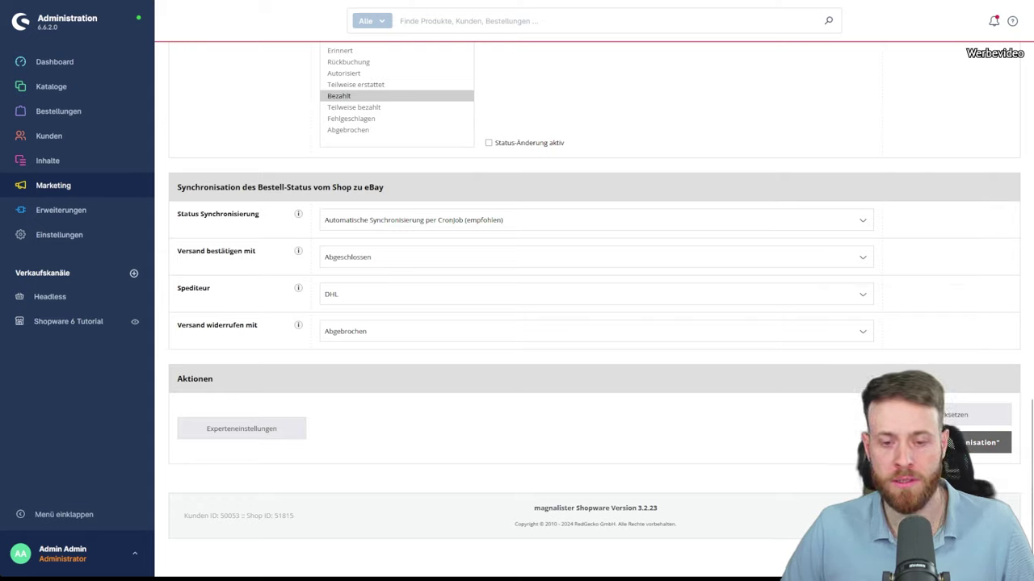
left_click(979, 442)
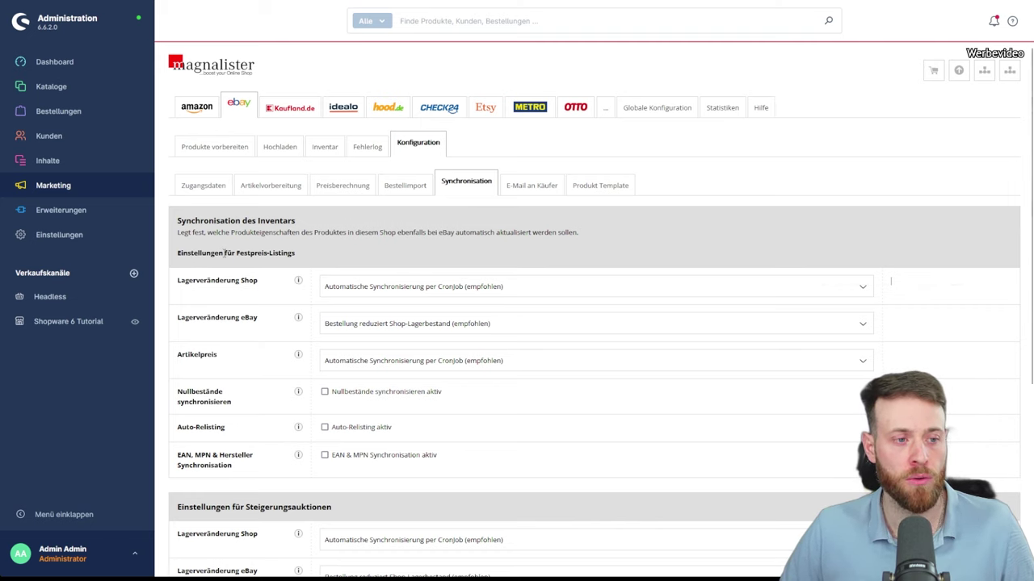
Step: Compare the inventory synchronisation options for Festpreis-Listings with those for Steigerungsauktionen
left_click_drag(225, 252, 297, 257)
scroll(256, 519, "down", 2)
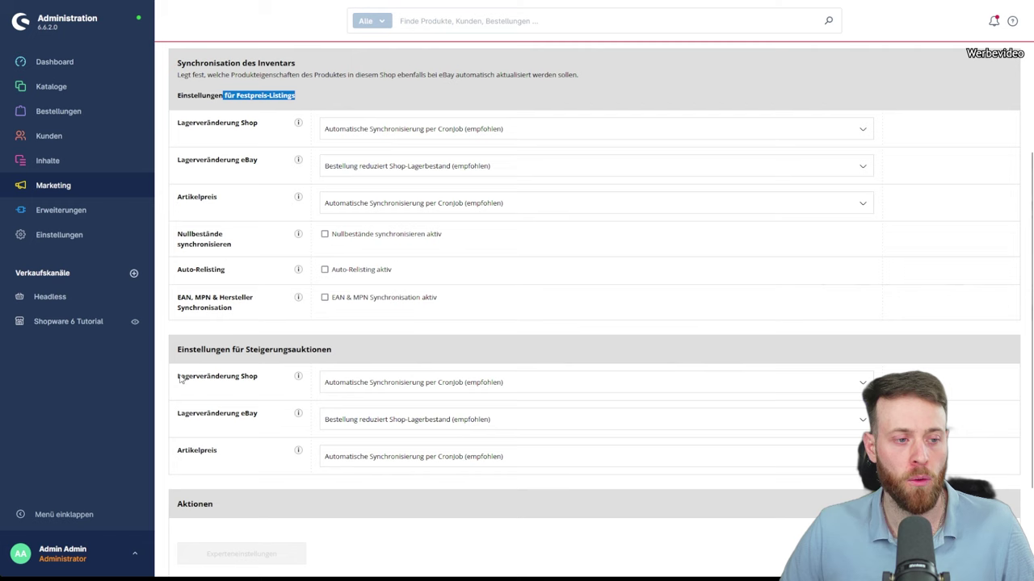
left_click_drag(182, 349, 342, 355)
left_click(341, 355)
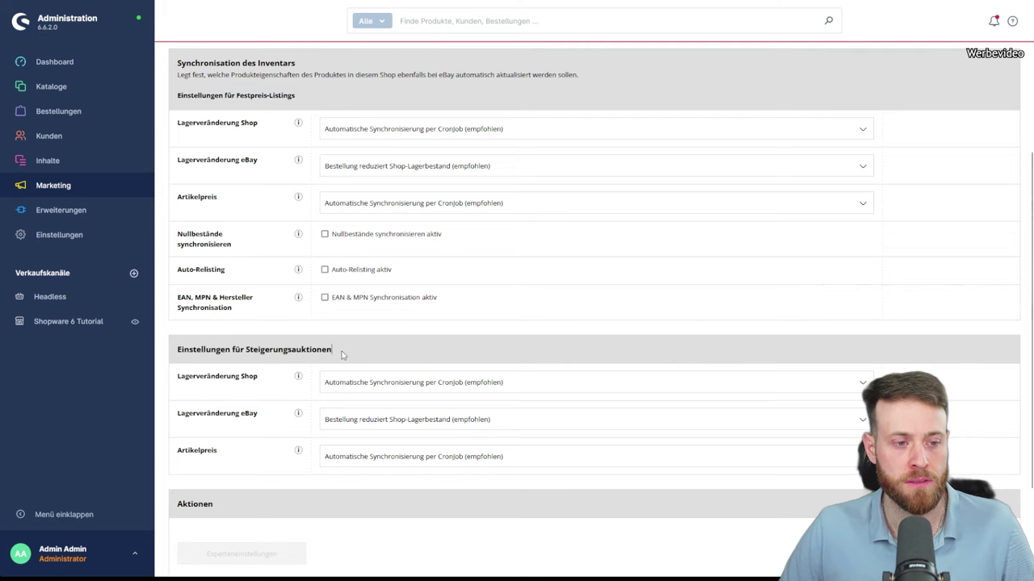
scroll(343, 356, "up", 2)
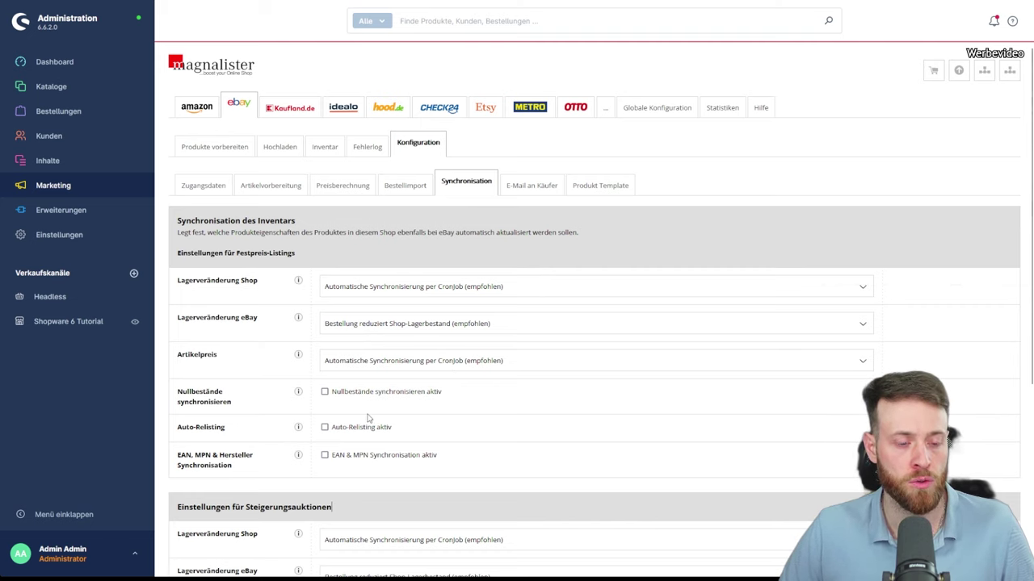
Step: Try to activate Nullbestände synchronisieren for fixed-price listings, check the feature's tariff and cost notes, and cancel the paid activation
scroll(507, 410, "down", 2)
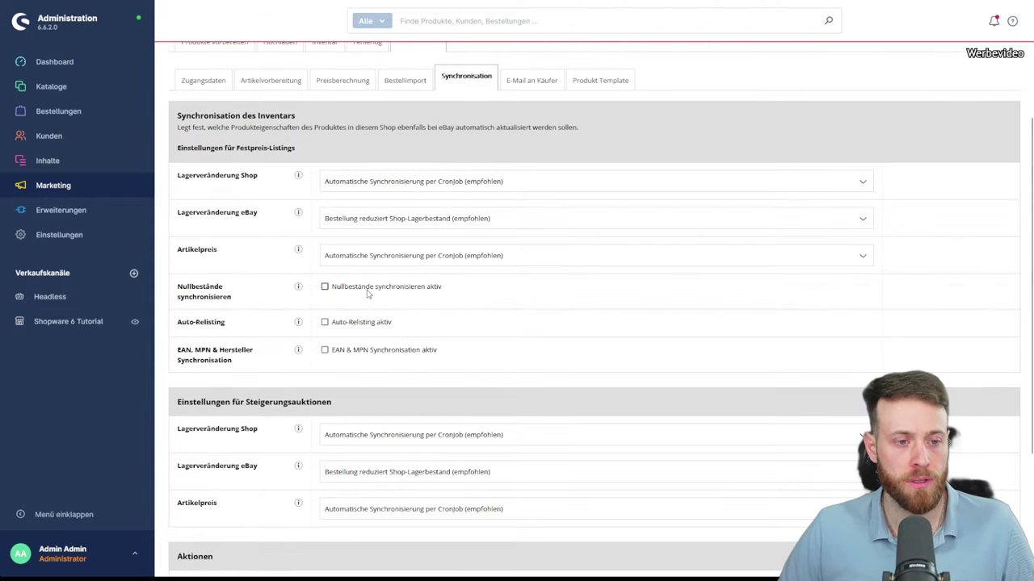
left_click(325, 287)
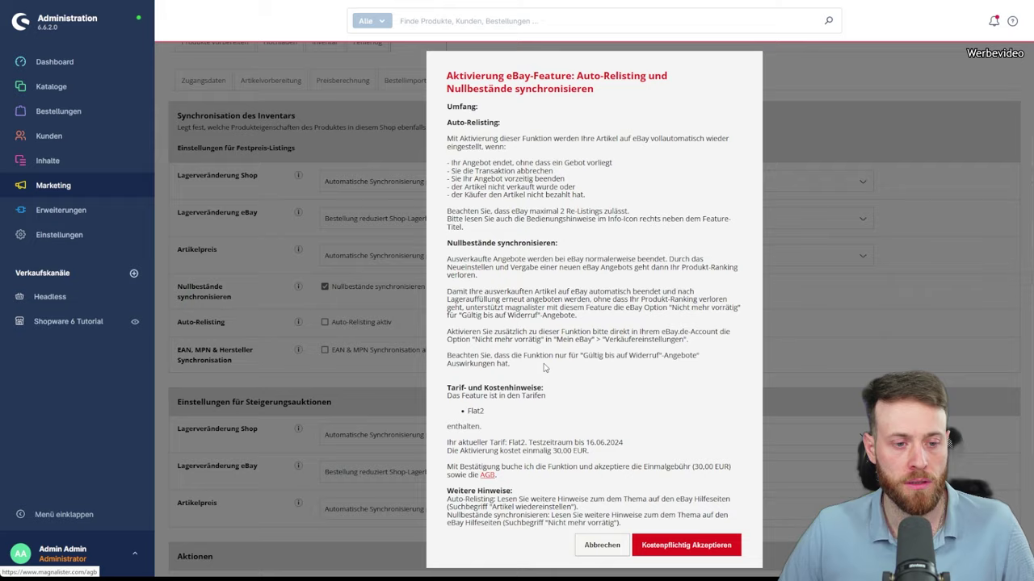
scroll(543, 367, "down", 2)
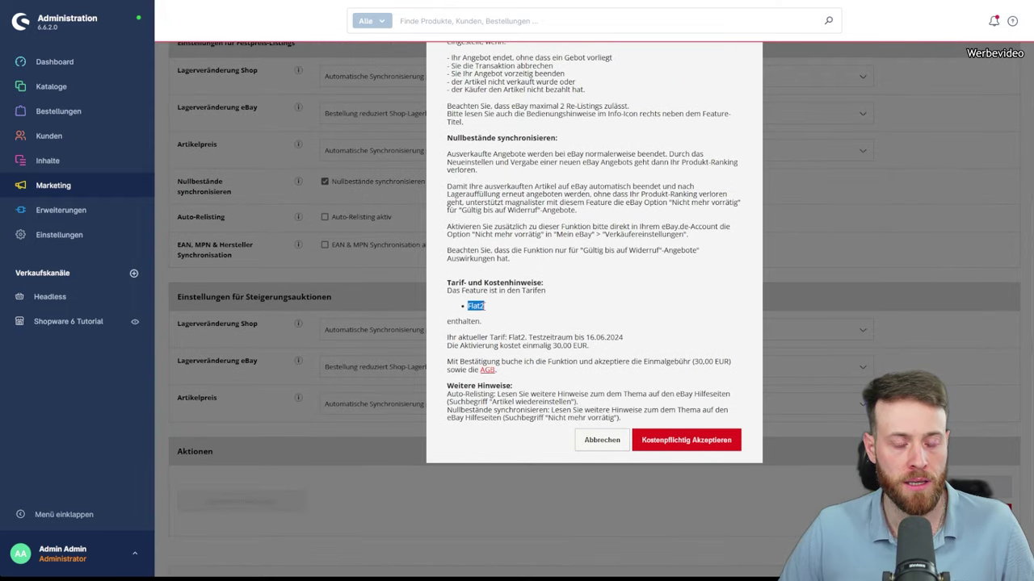
left_click_drag(598, 349, 447, 348)
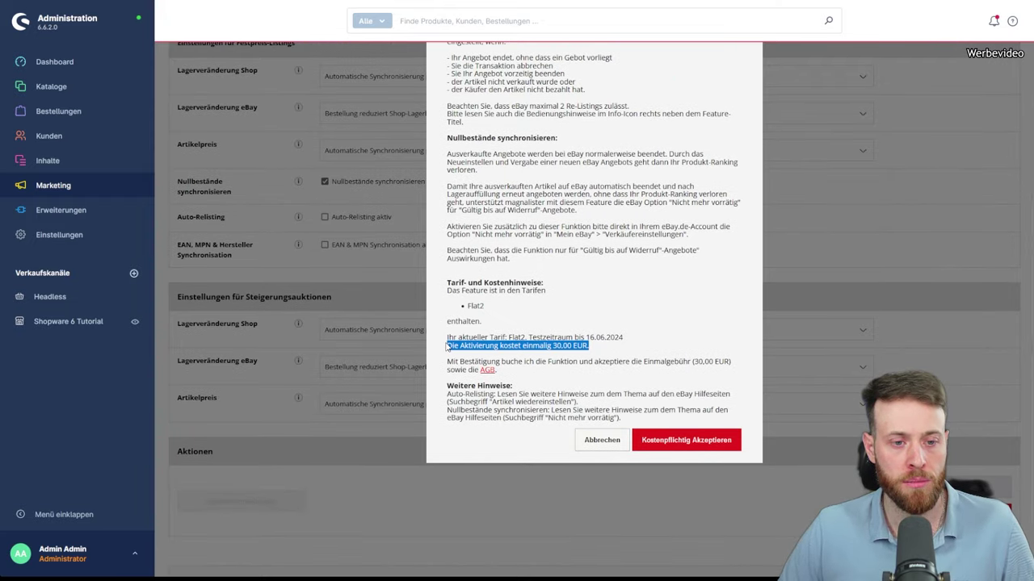
left_click(600, 441)
scroll(413, 223, "up", 1)
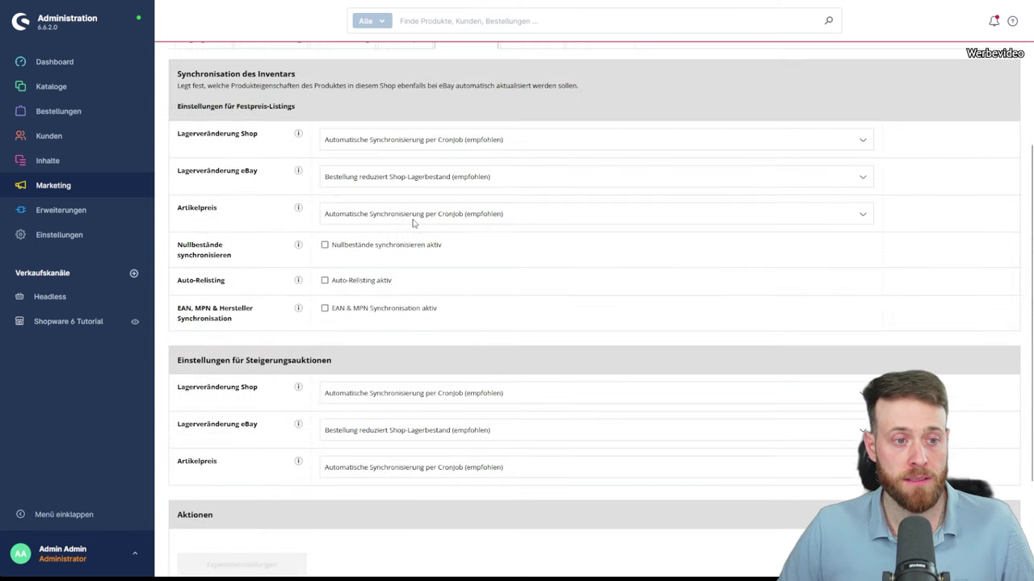
Step: Try to activate Auto-Relisting for fixed-price listings and cancel the paid feature activation
scroll(414, 228, "down", 1)
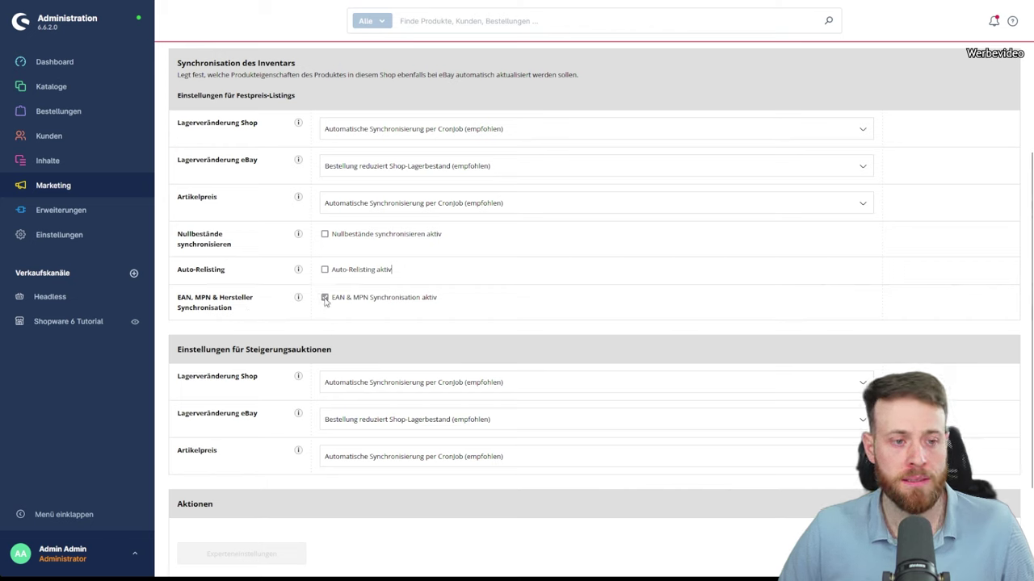
left_click(324, 270)
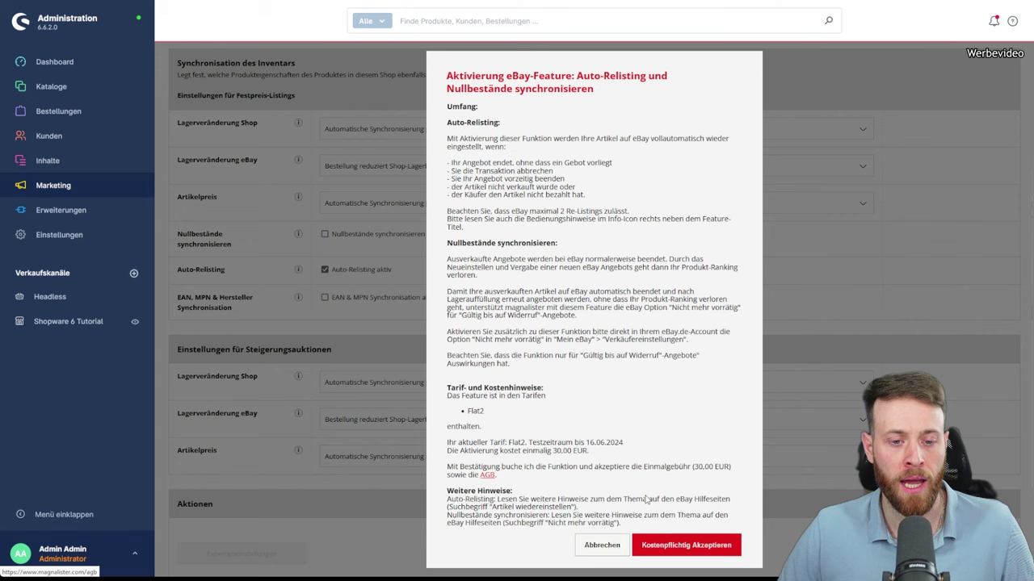
left_click(603, 545)
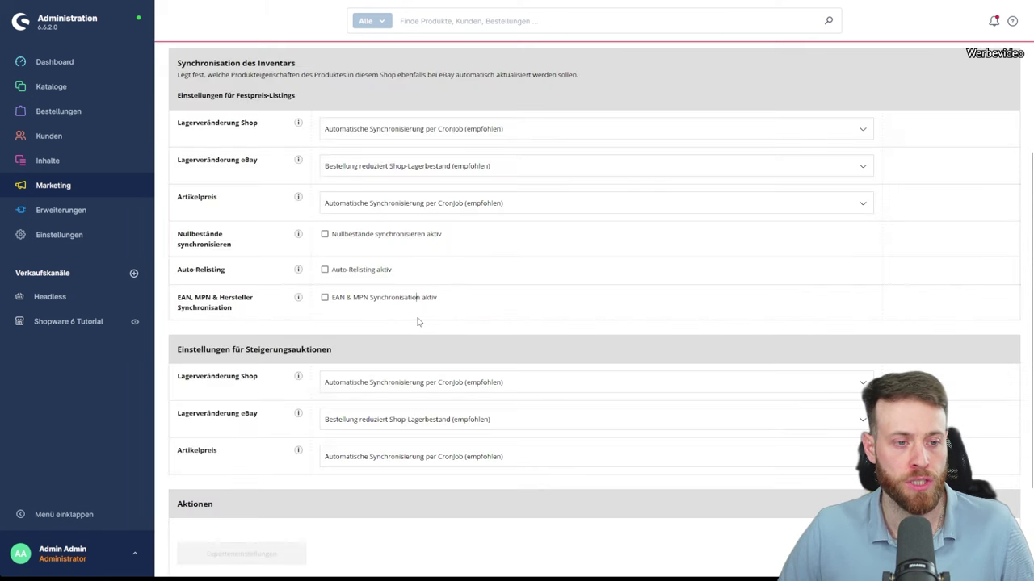
Step: Continue to the E-Mail an Käufer settings, set E-Mail bei Bestelleingang an Käufer to "Ja" and review the e-mail content
scroll(418, 323, "down", 3)
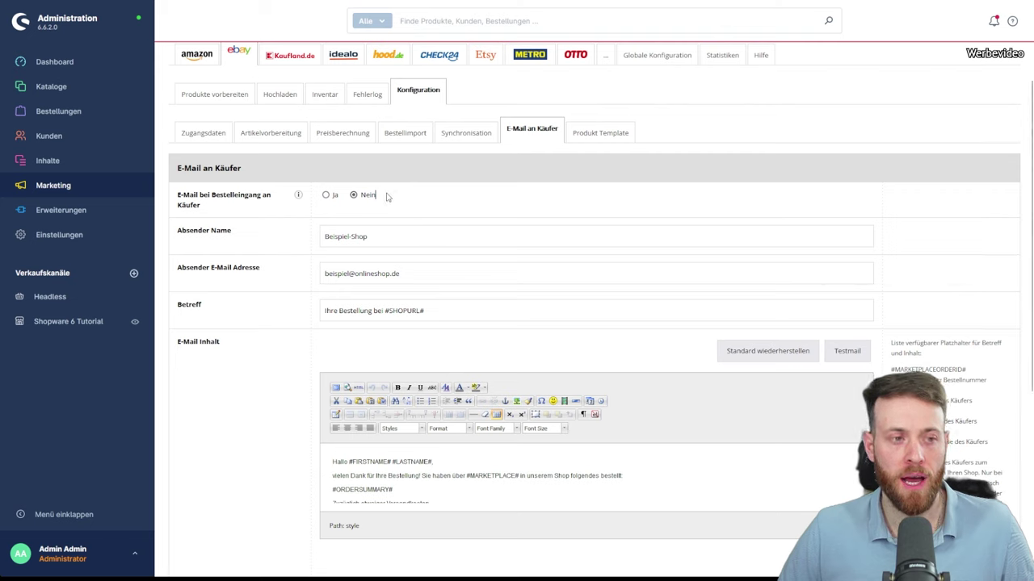
left_click(327, 196)
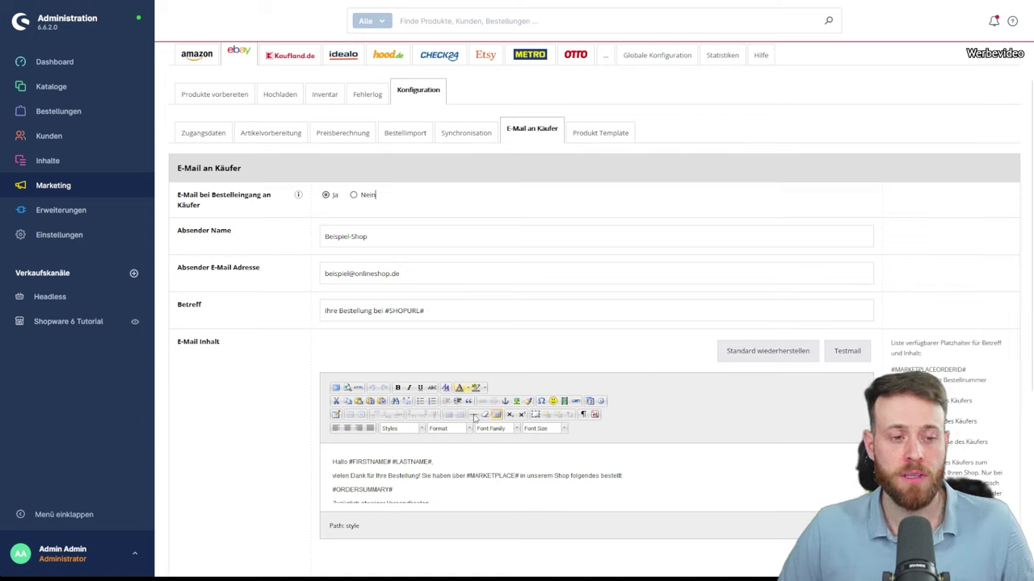
scroll(505, 477, "down", 1)
scroll(504, 477, "down", 2)
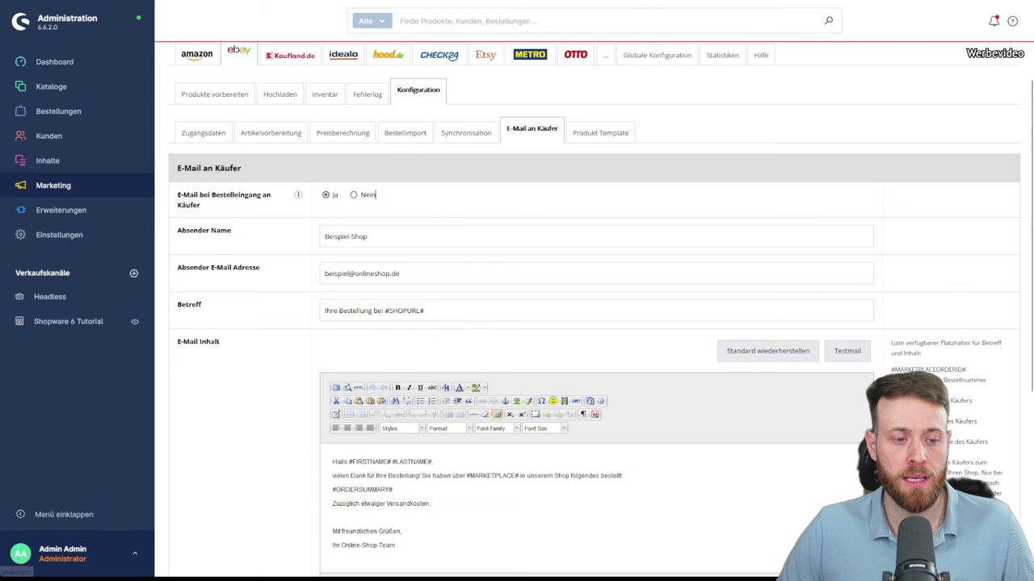
Step: Review the buyer e-mail's Absender Name, Absender E-Mail Adresse, first- and last-name placeholders in the content, and the Kopie an Absender option
scroll(415, 523, "up", 1)
scroll(415, 523, "down", 2)
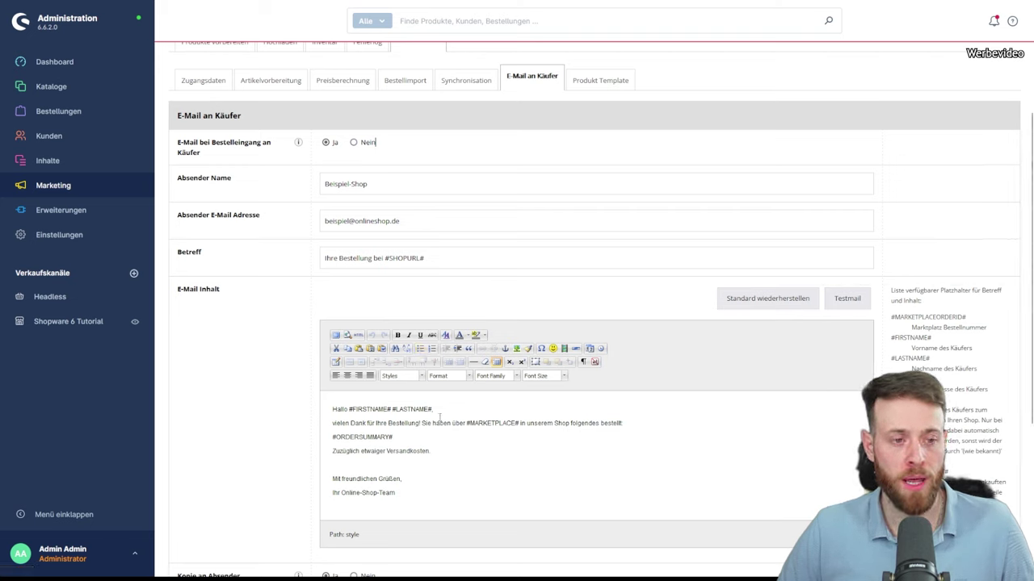
left_click(438, 220)
left_click(418, 183)
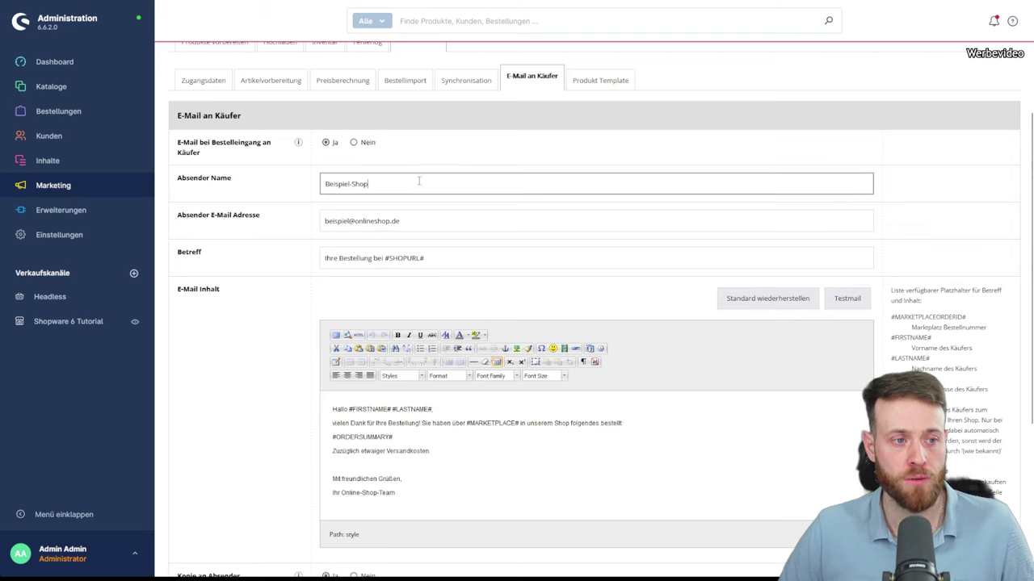
left_click_drag(417, 183, 322, 181)
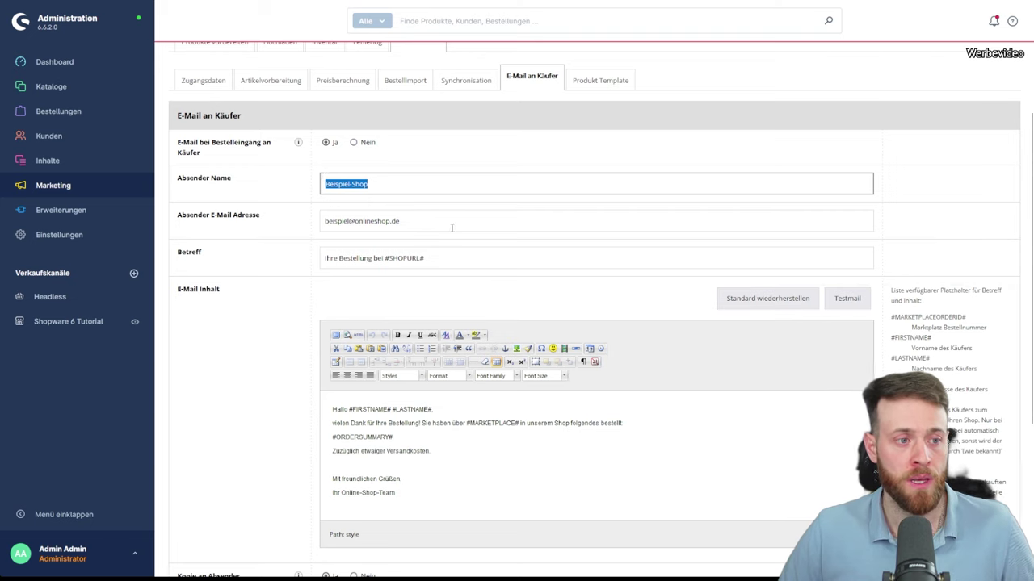
left_click_drag(452, 226, 311, 218)
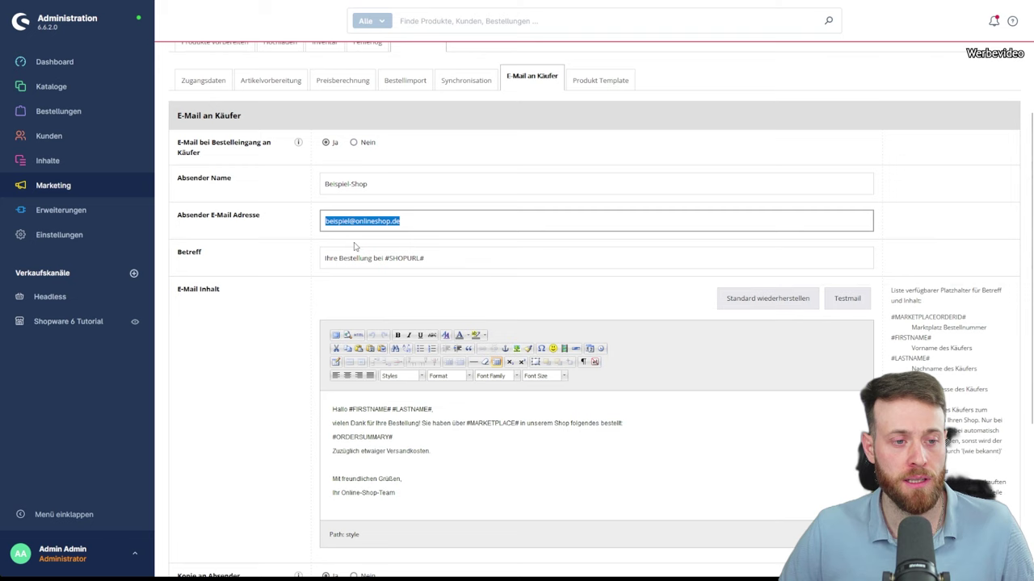
double_click(371, 409)
double_click(412, 410)
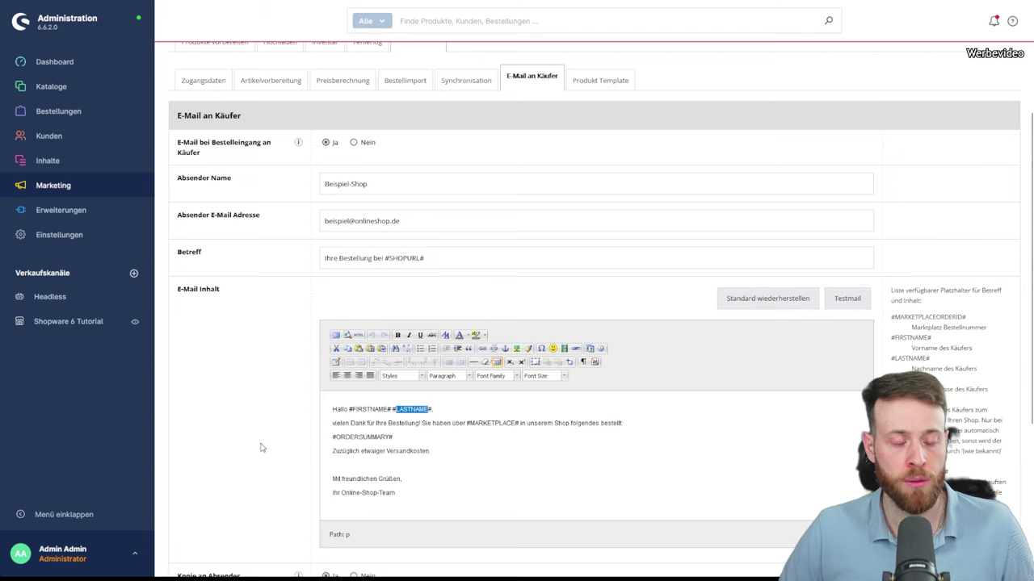
scroll(261, 448, "down", 2)
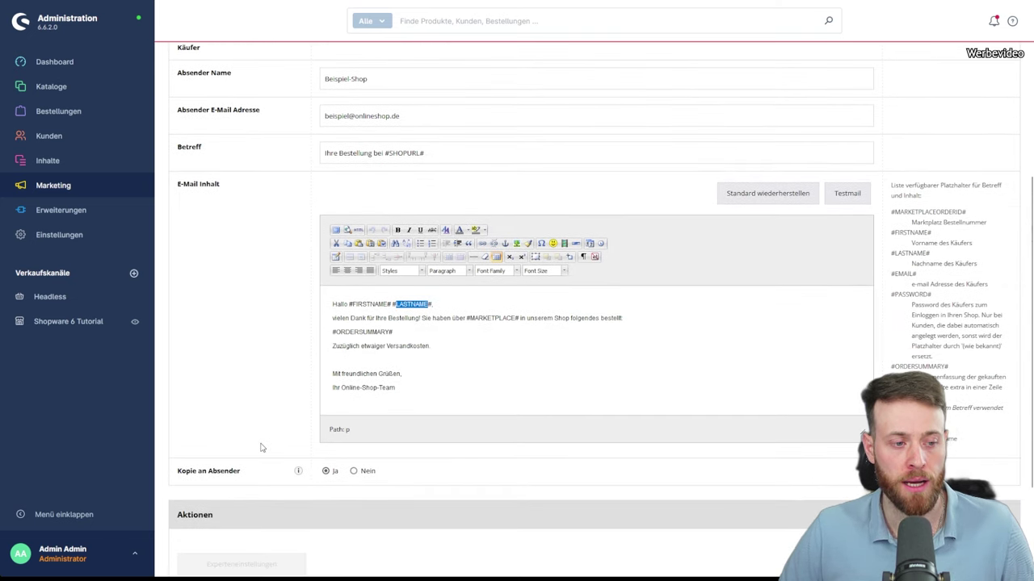
scroll(261, 447, "down", 3)
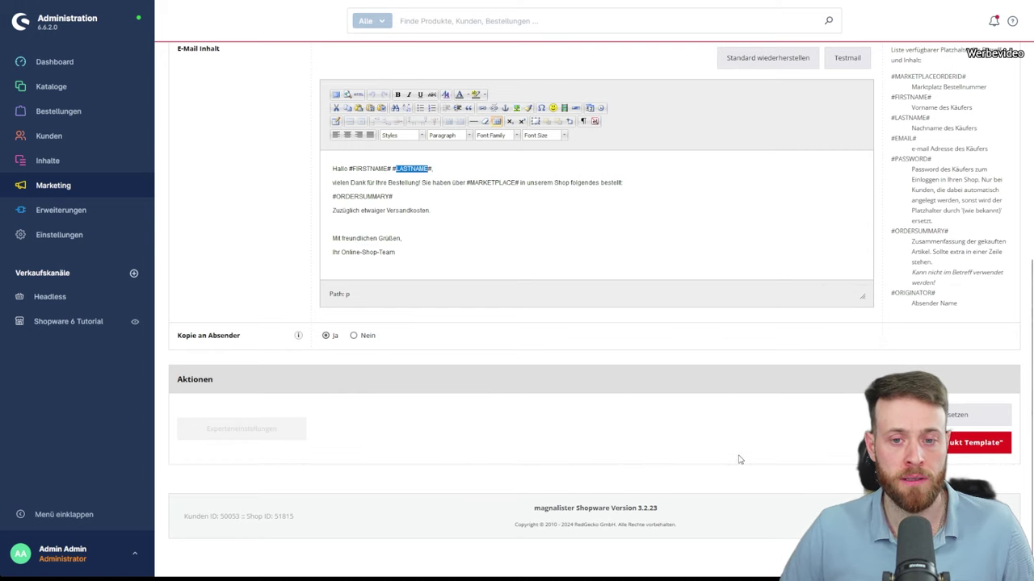
Step: Set E-Mail bei Bestelleingang an Käufer to "Nein" and continue to the Produkt Template settings
scroll(823, 490, "up", 6)
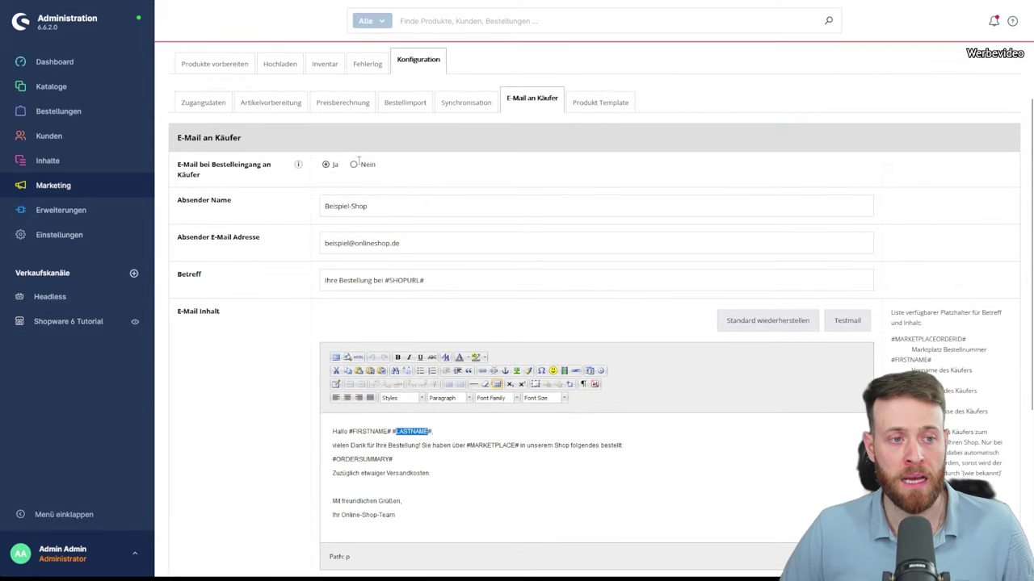
left_click(354, 165)
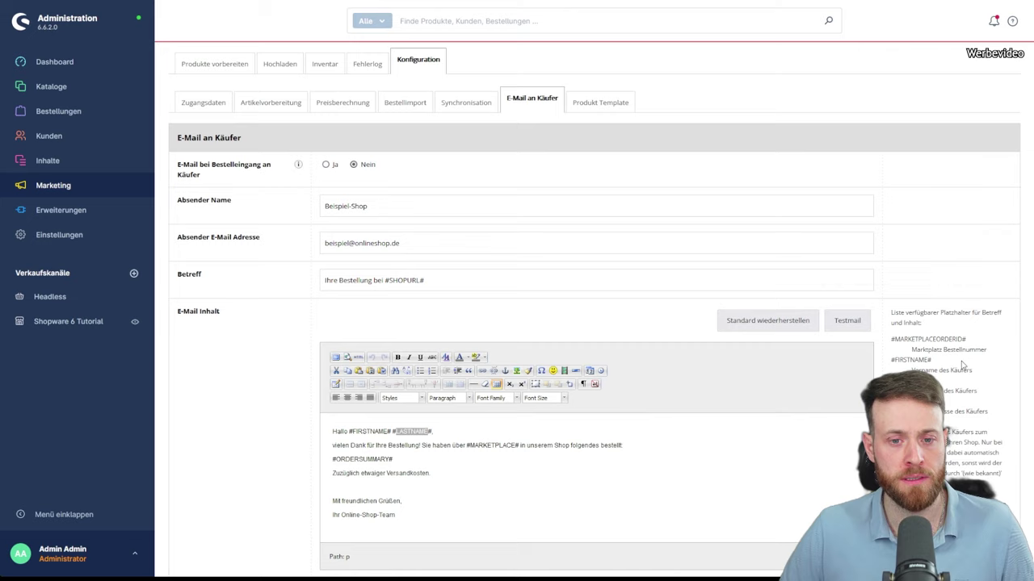
scroll(961, 365, "down", 1)
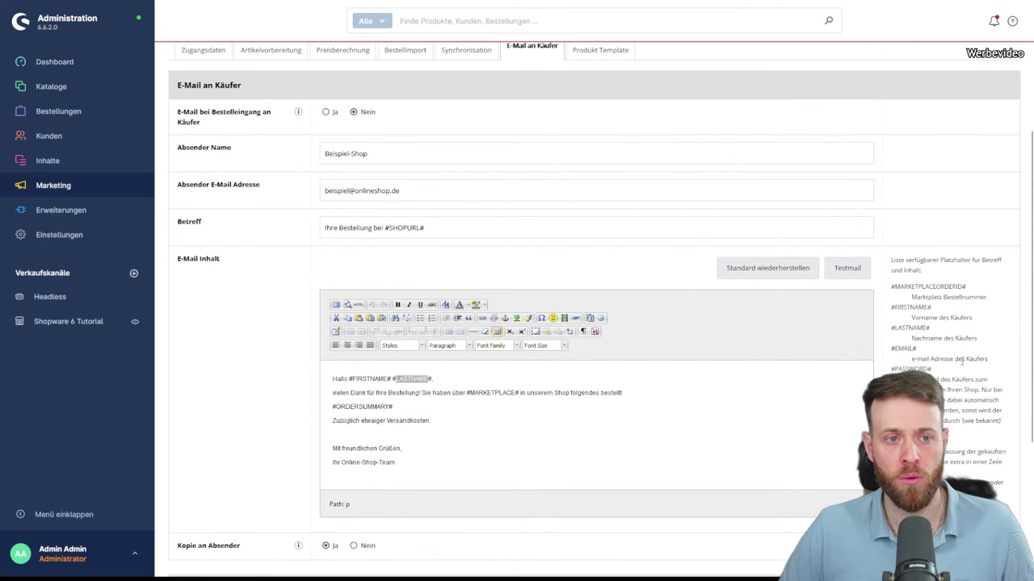
scroll(962, 365, "down", 4)
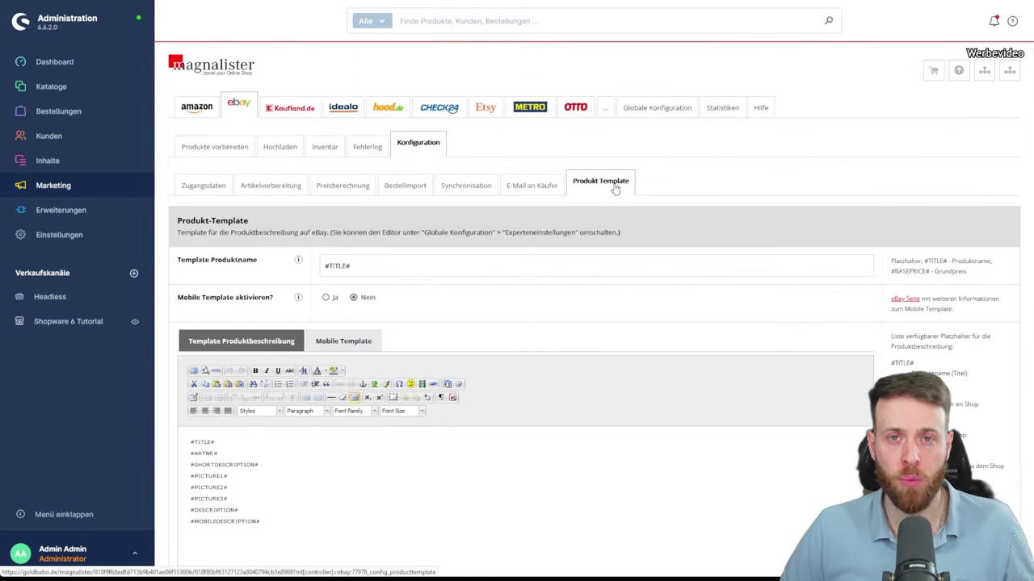
Step: Examine the eBay product description template, its title, picture and description placeholders, and the list of available placeholders
scroll(618, 259, "down", 3)
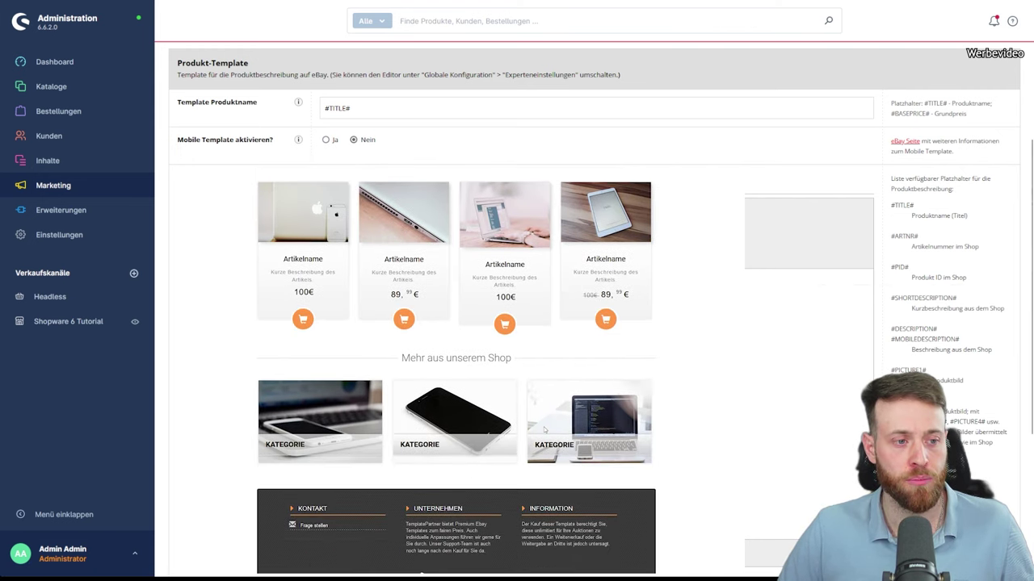
scroll(544, 426, "down", 1)
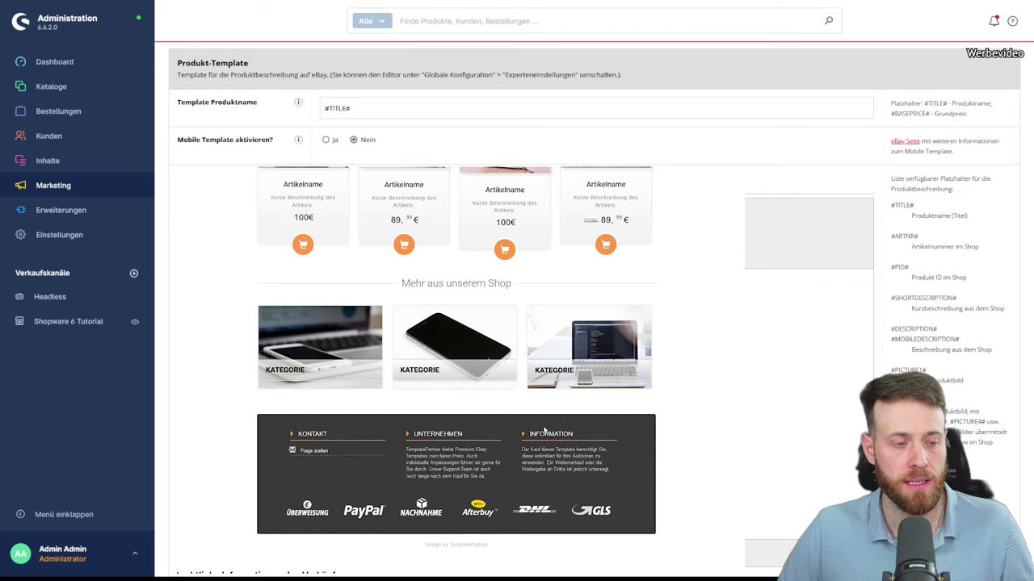
scroll(544, 430, "up", 1)
left_click(216, 317)
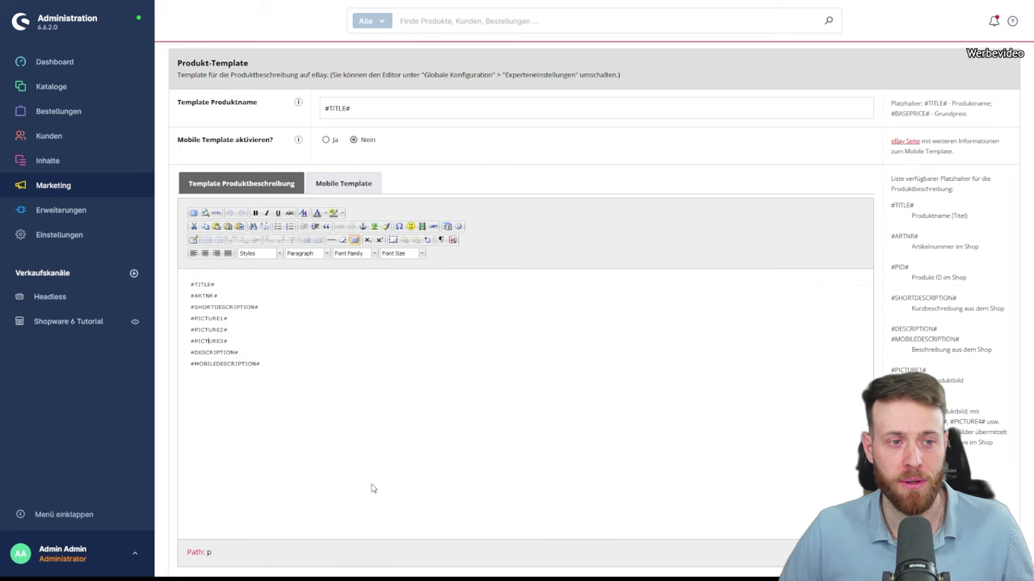
scroll(473, 369, "down", 3)
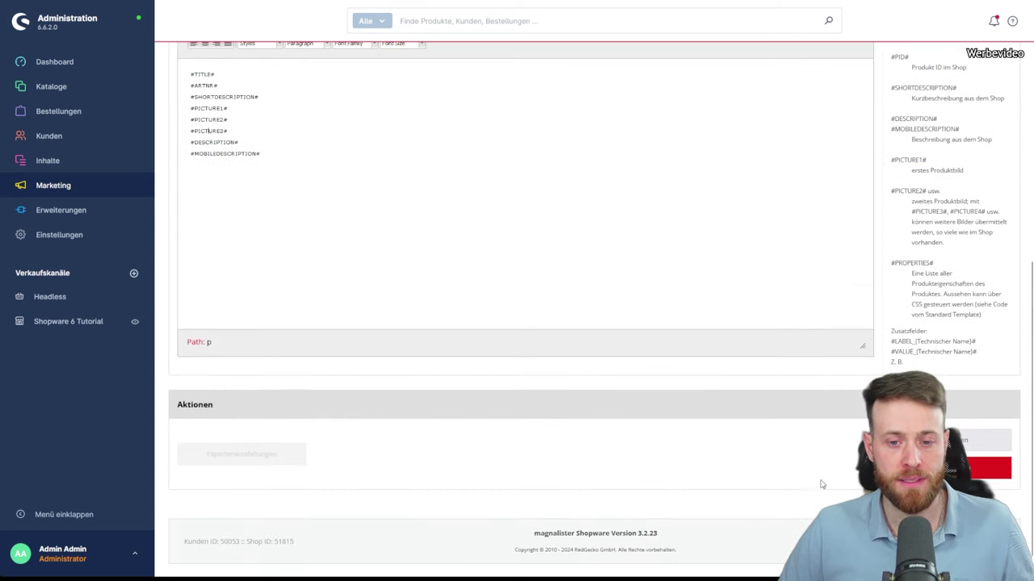